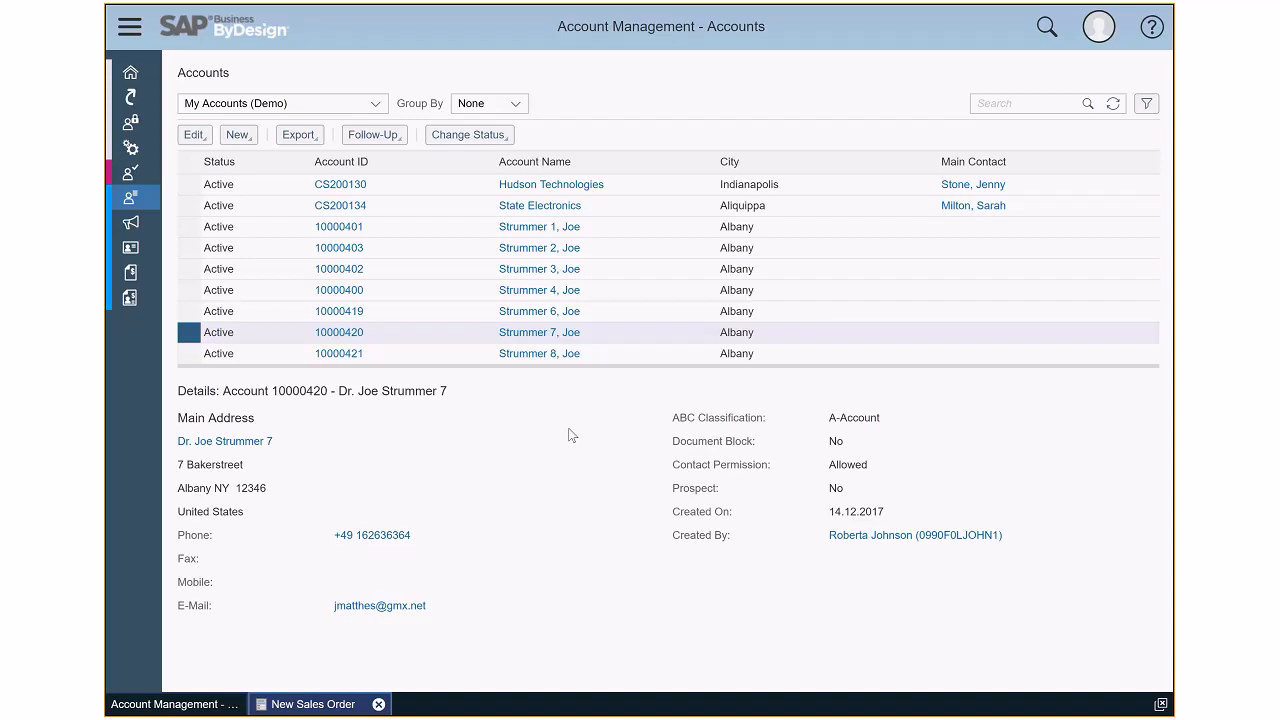
- Change the status of the selected private account to Obsolete
{"action": "left_click", "coordinate": [502, 145]}
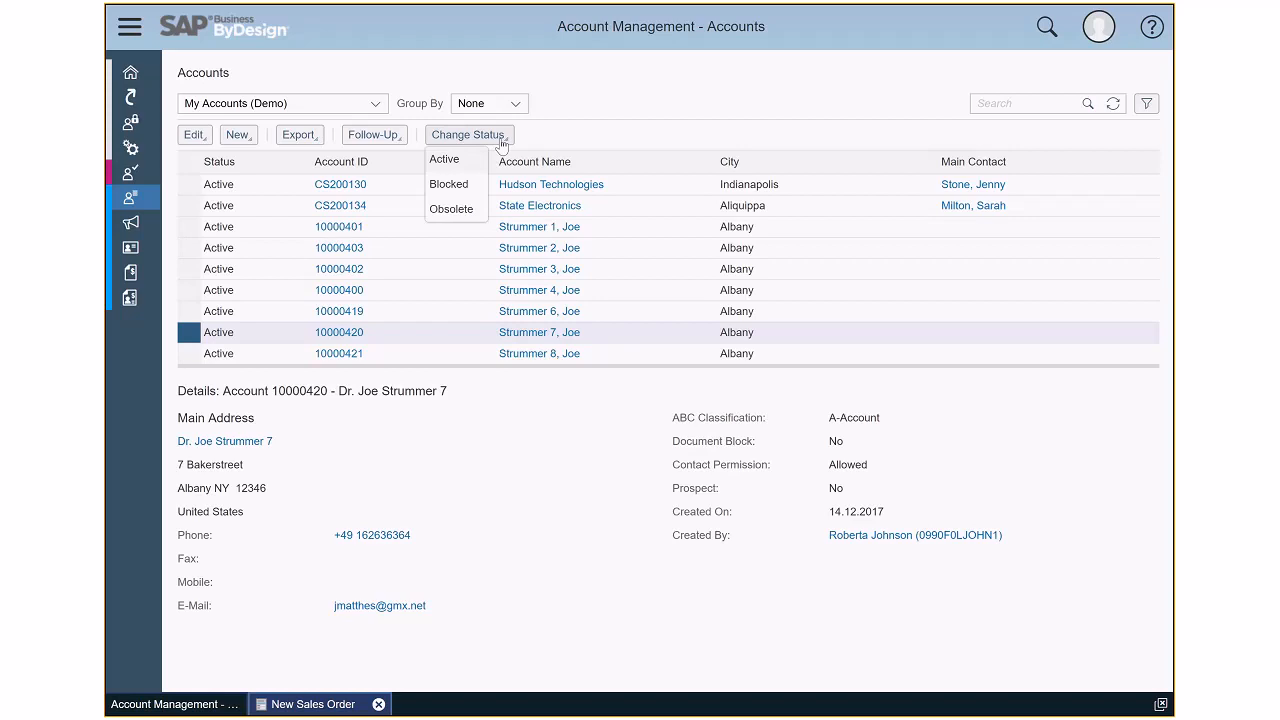
{"action": "left_click", "coordinate": [457, 210]}
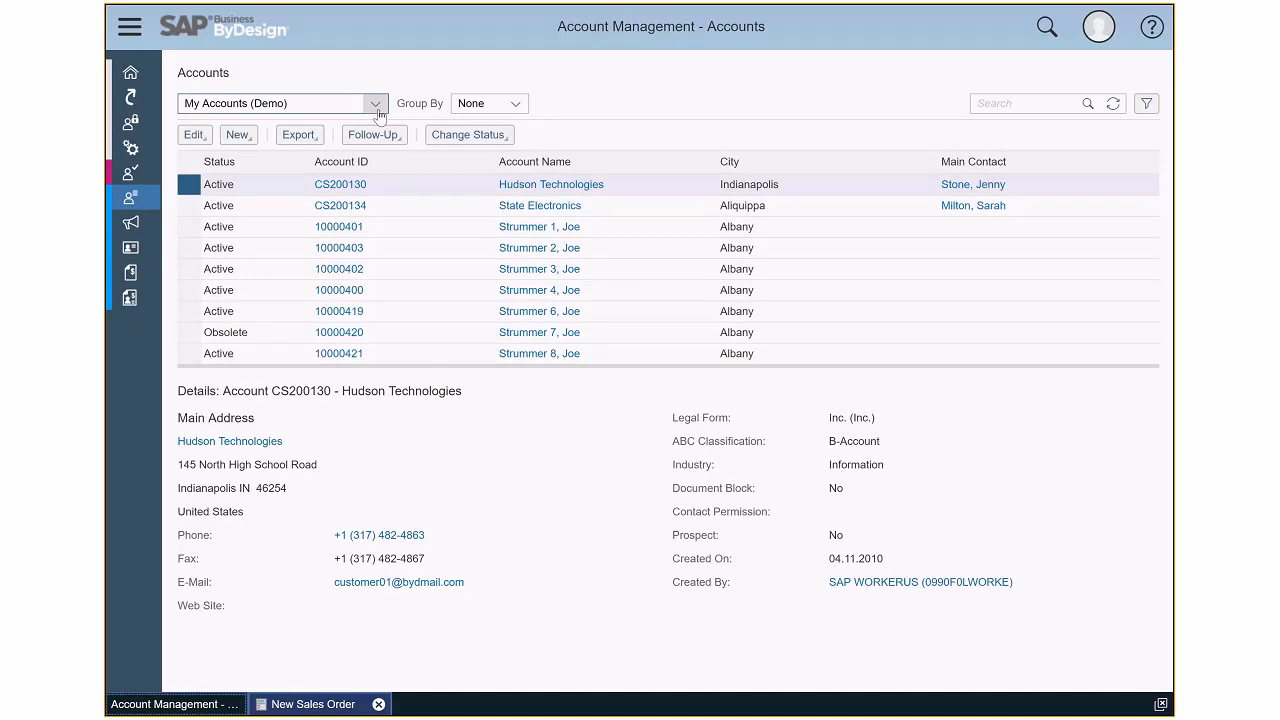
- Open Business Partner Data Removal under Data Protection and Privacy and list the Obsolete Business Partners (JAM)
{"action": "left_click", "coordinate": [143, 129]}
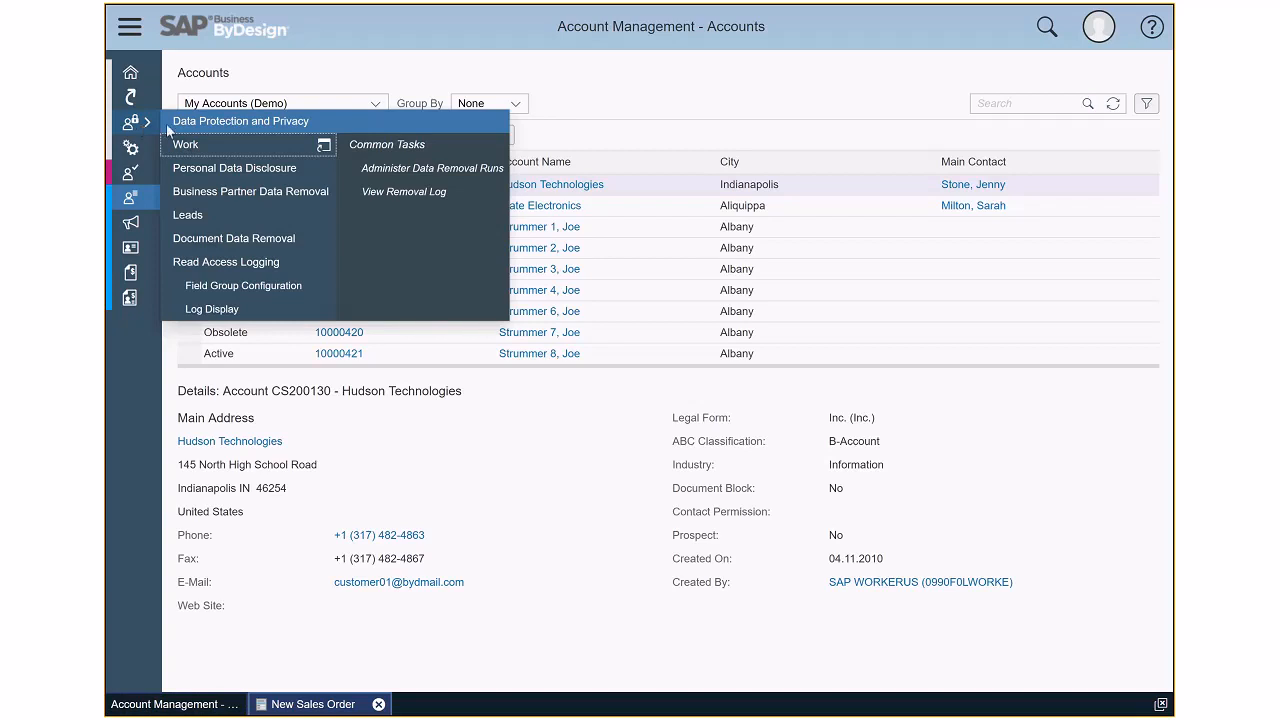
{"action": "left_click", "coordinate": [225, 190]}
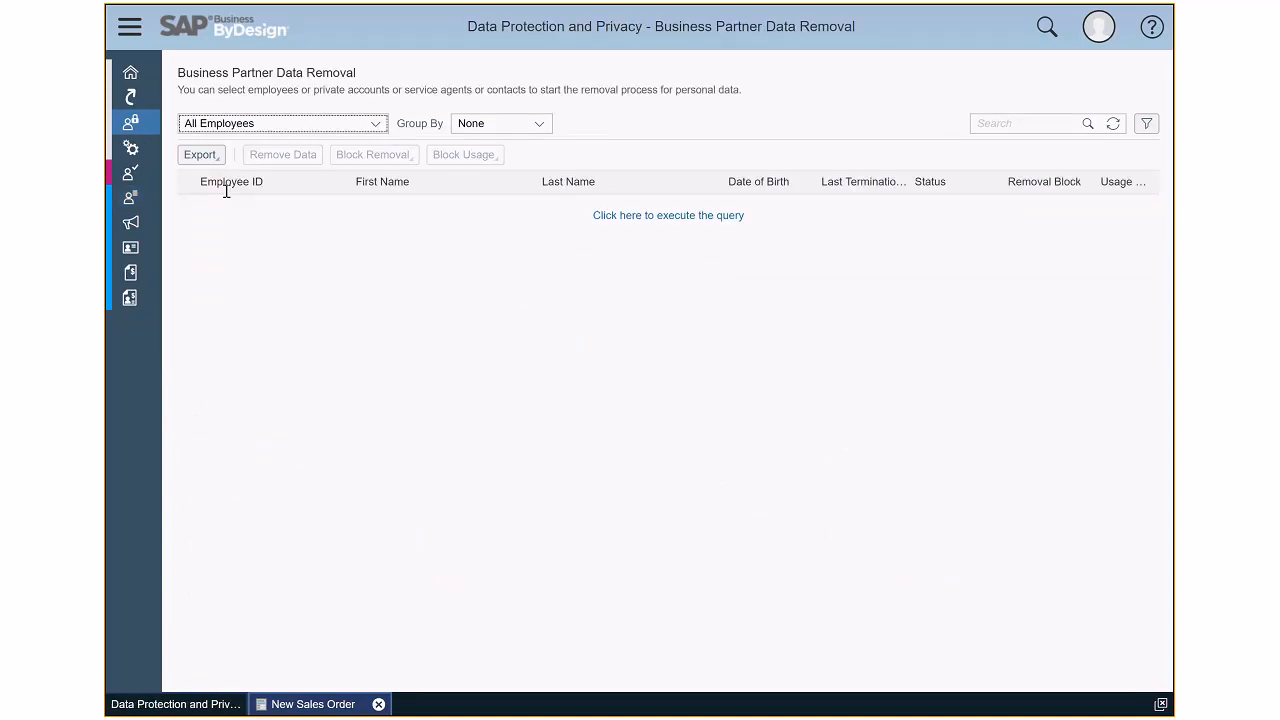
{"action": "left_click", "coordinate": [376, 123]}
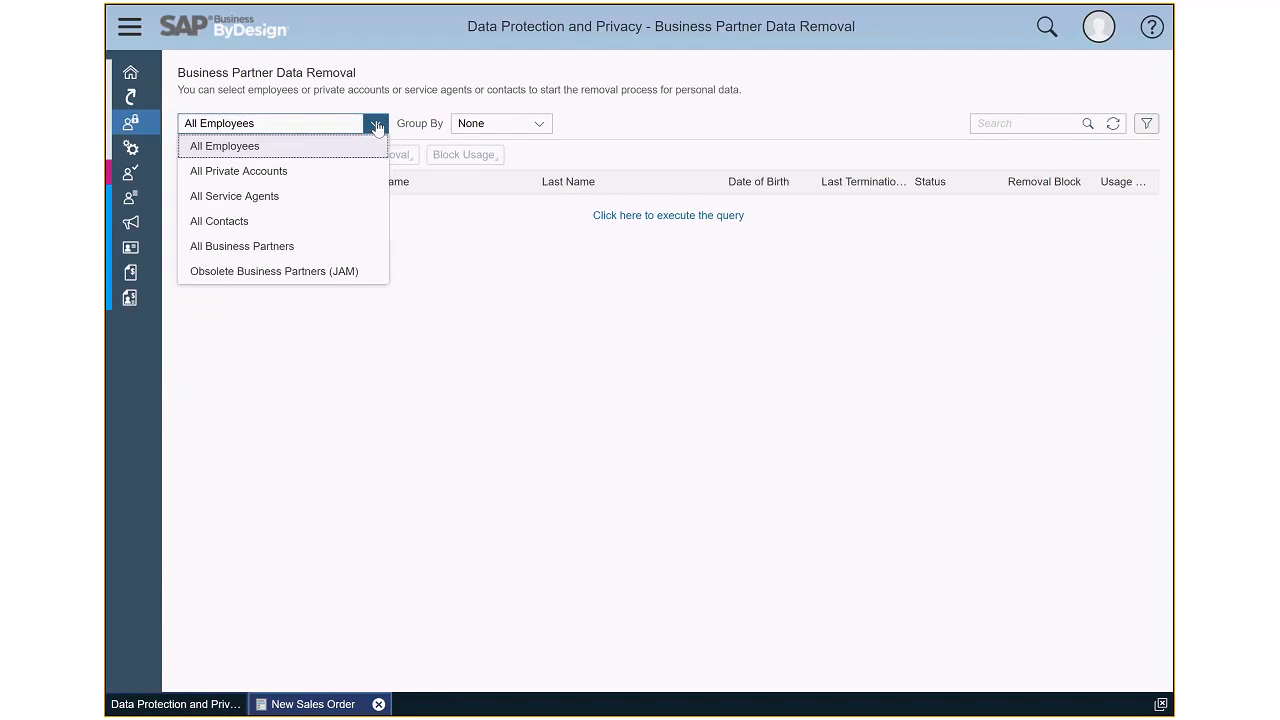
{"action": "left_click", "coordinate": [281, 272]}
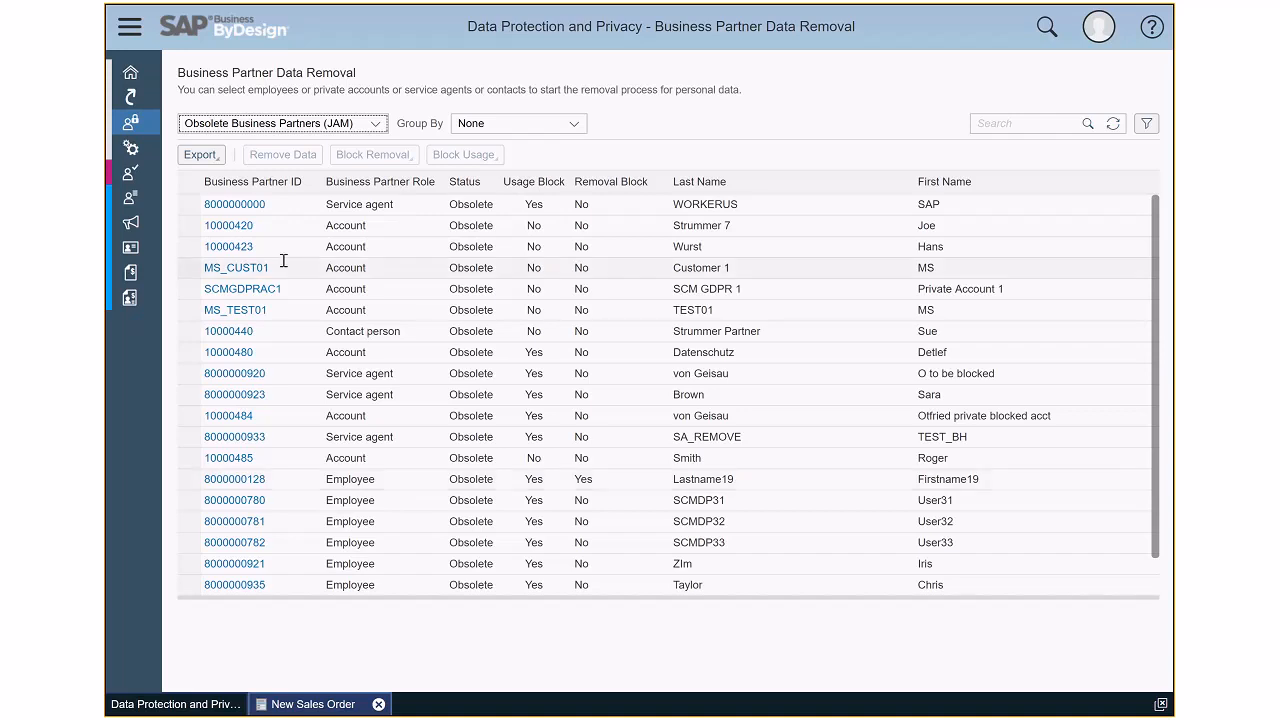
- Block usage of the account just made obsolete and accept the Block Business Partner for Usage confirmation
{"action": "left_click", "coordinate": [190, 227]}
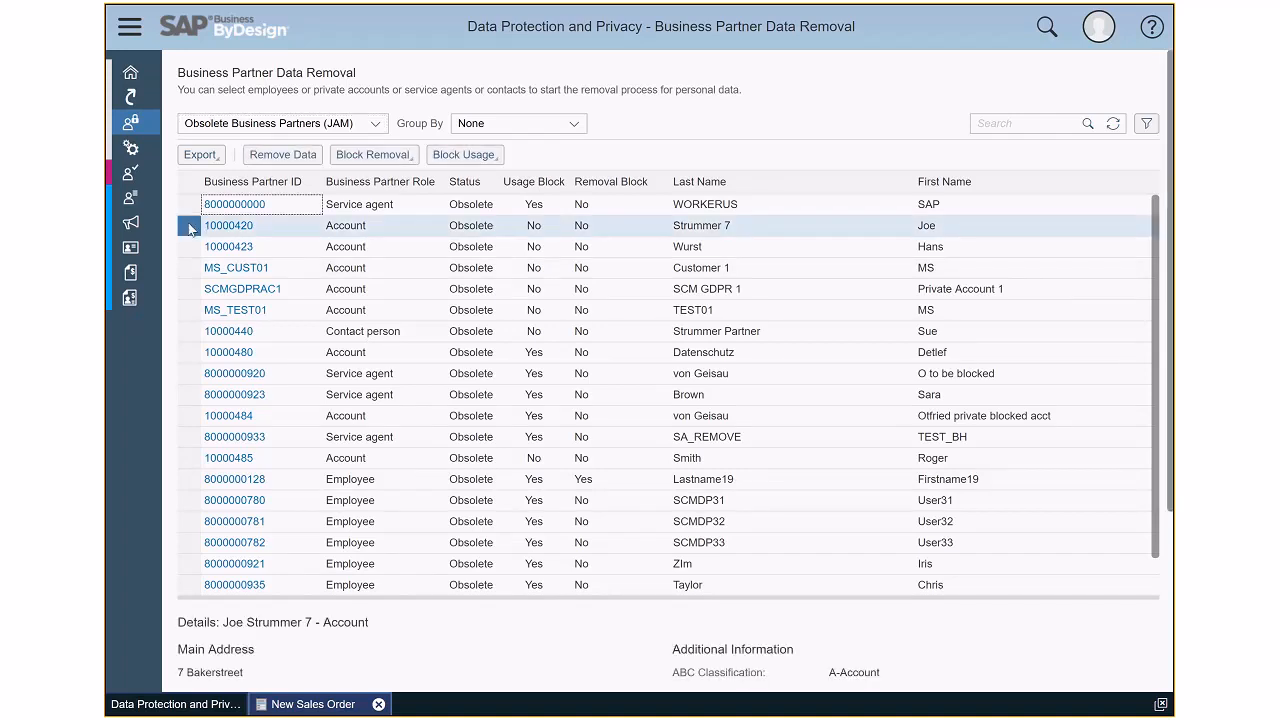
{"action": "left_click", "coordinate": [458, 158]}
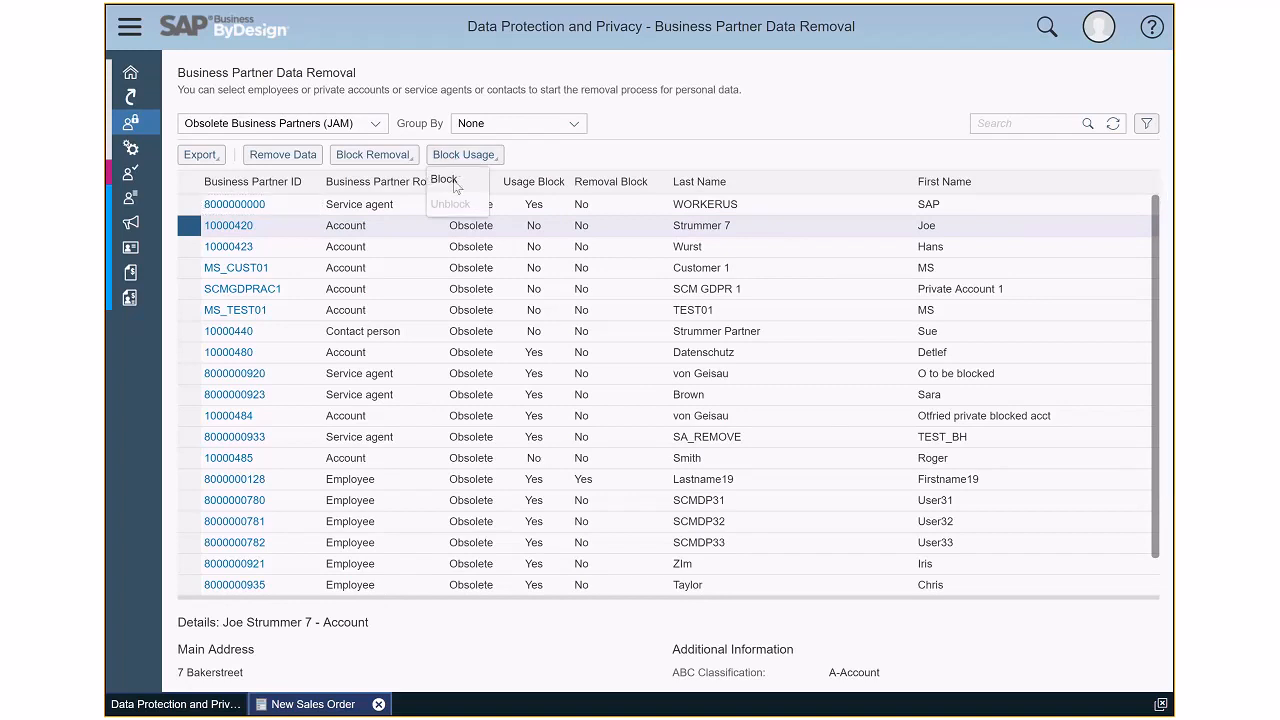
{"action": "left_click", "coordinate": [450, 180]}
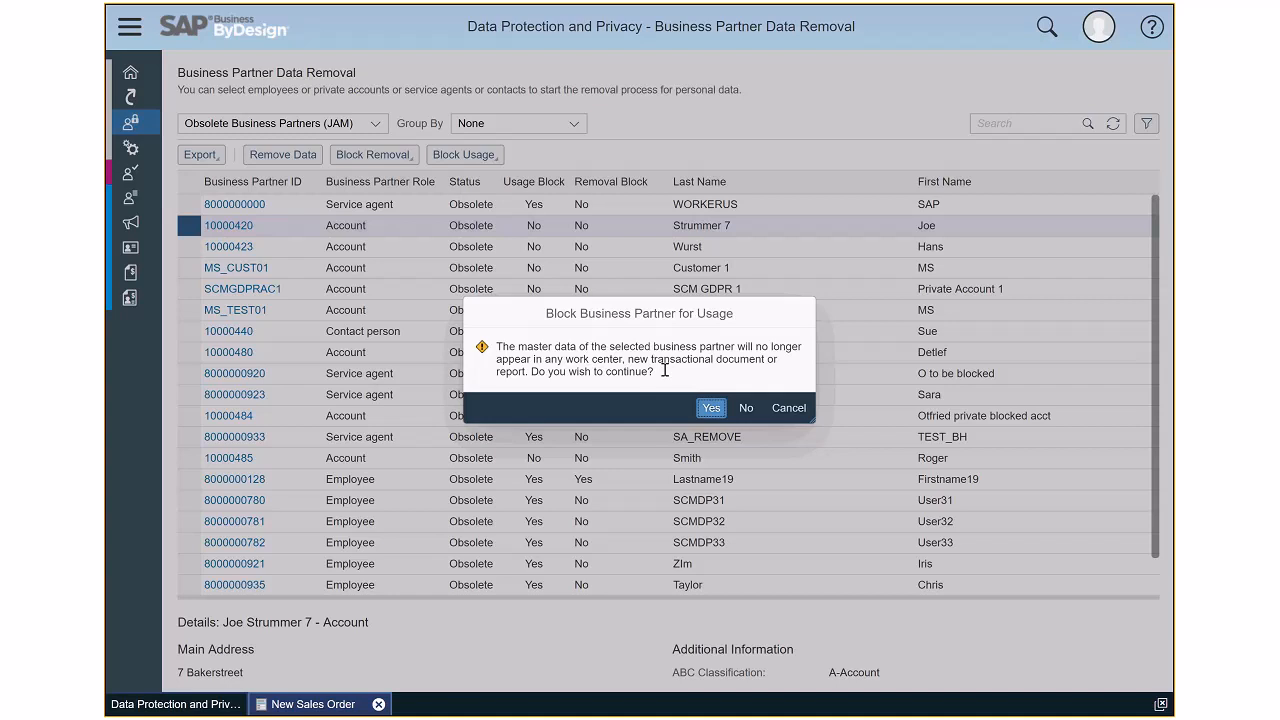
{"action": "left_click", "coordinate": [710, 409]}
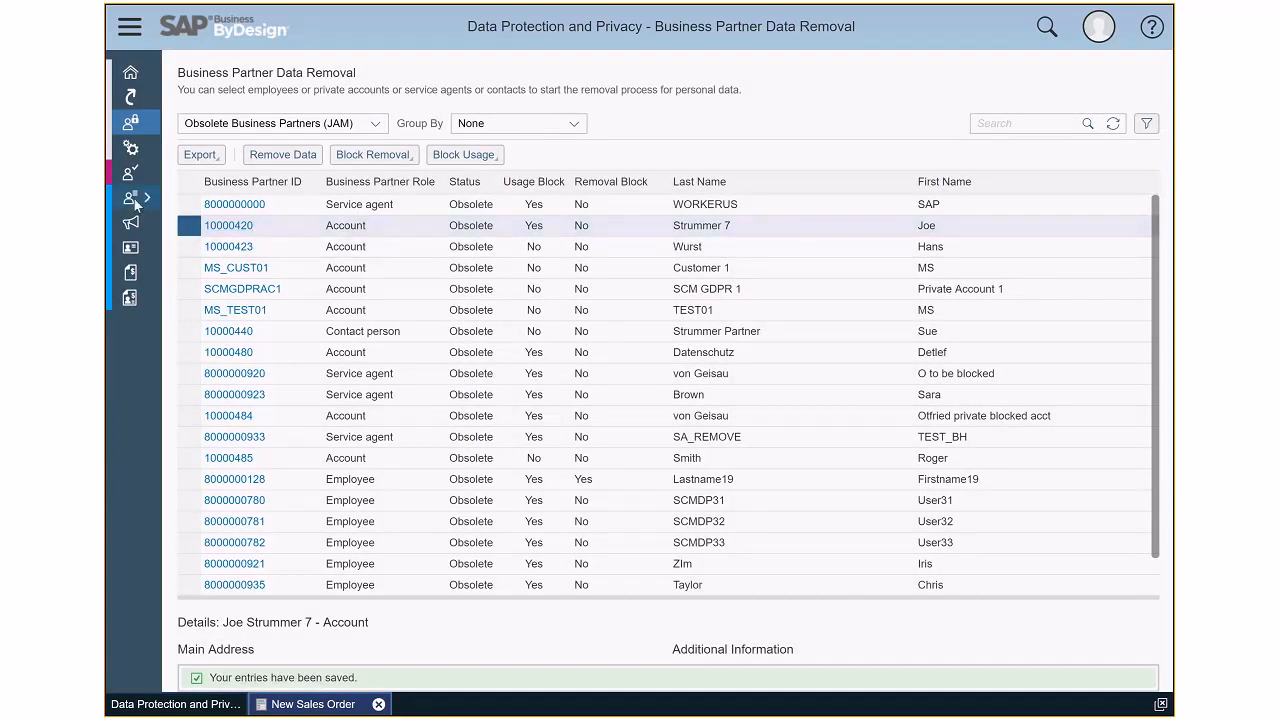
- Go to Accounts in Account Management and list the Obsolete Accounts (Jam) to check for the blocked account
{"action": "mouse_move", "coordinate": [137, 203]}
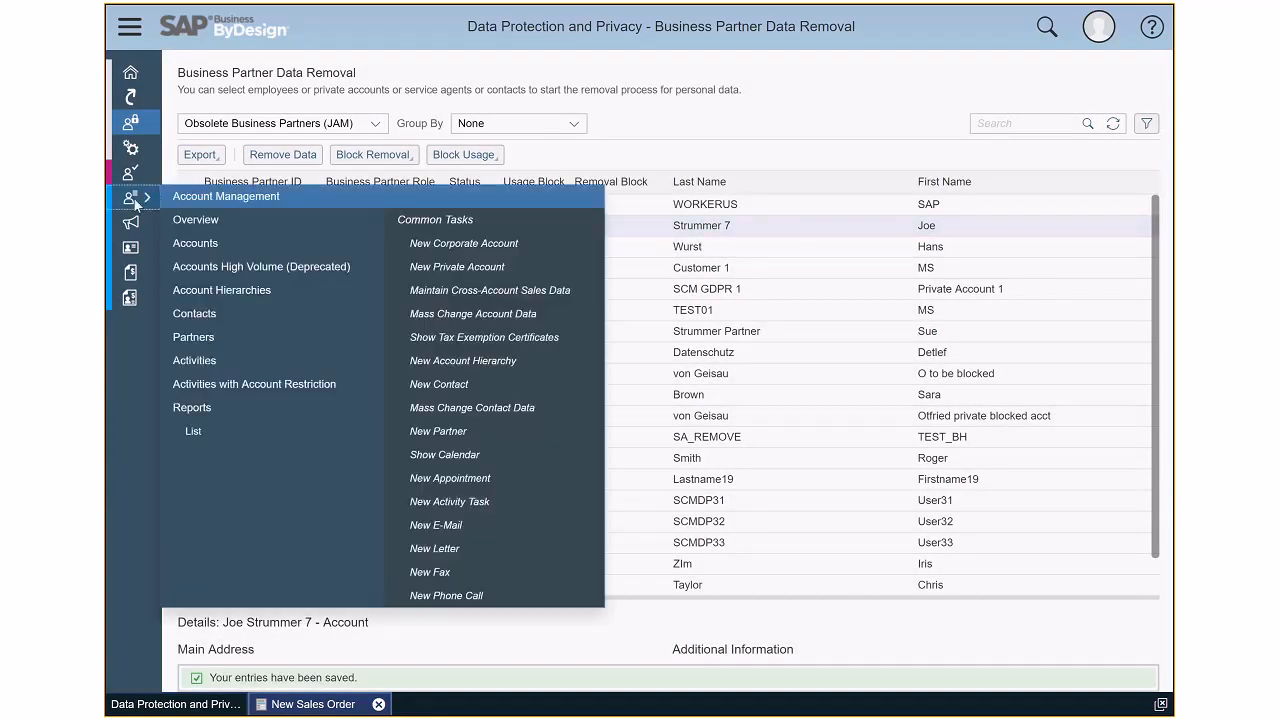
{"action": "left_click", "coordinate": [190, 244]}
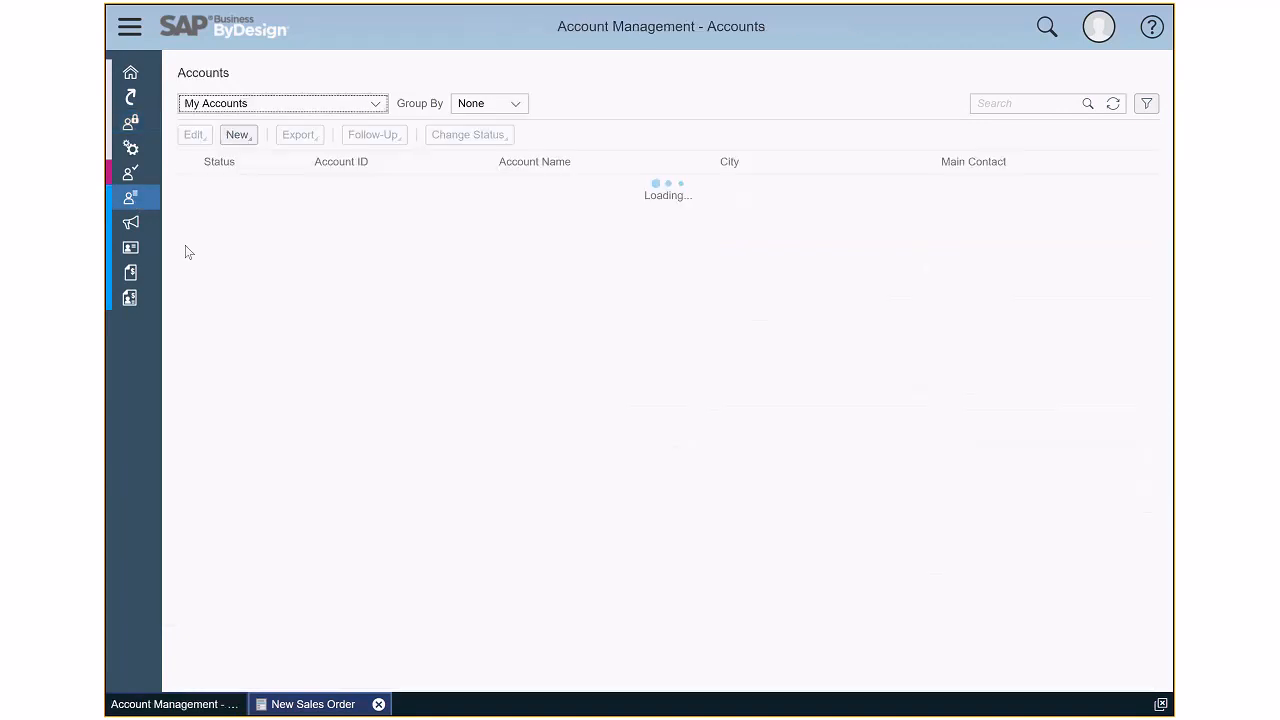
{"action": "left_click", "coordinate": [375, 105]}
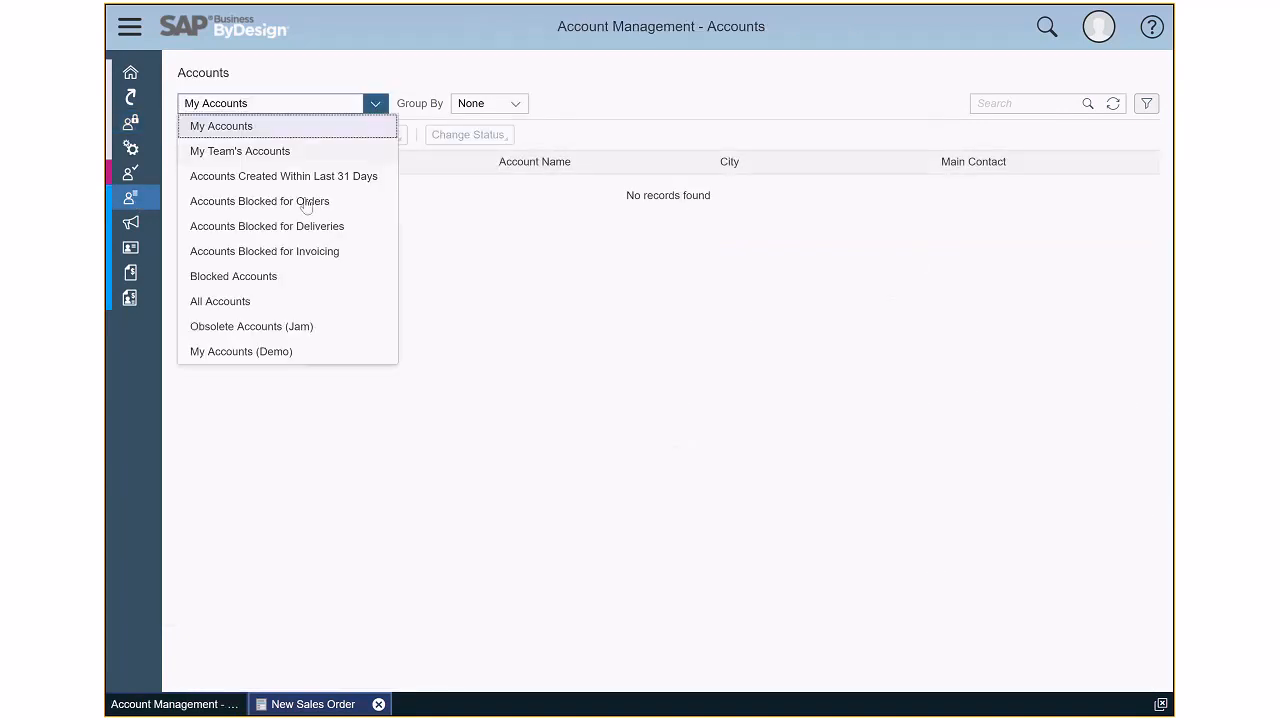
{"action": "left_click", "coordinate": [275, 329]}
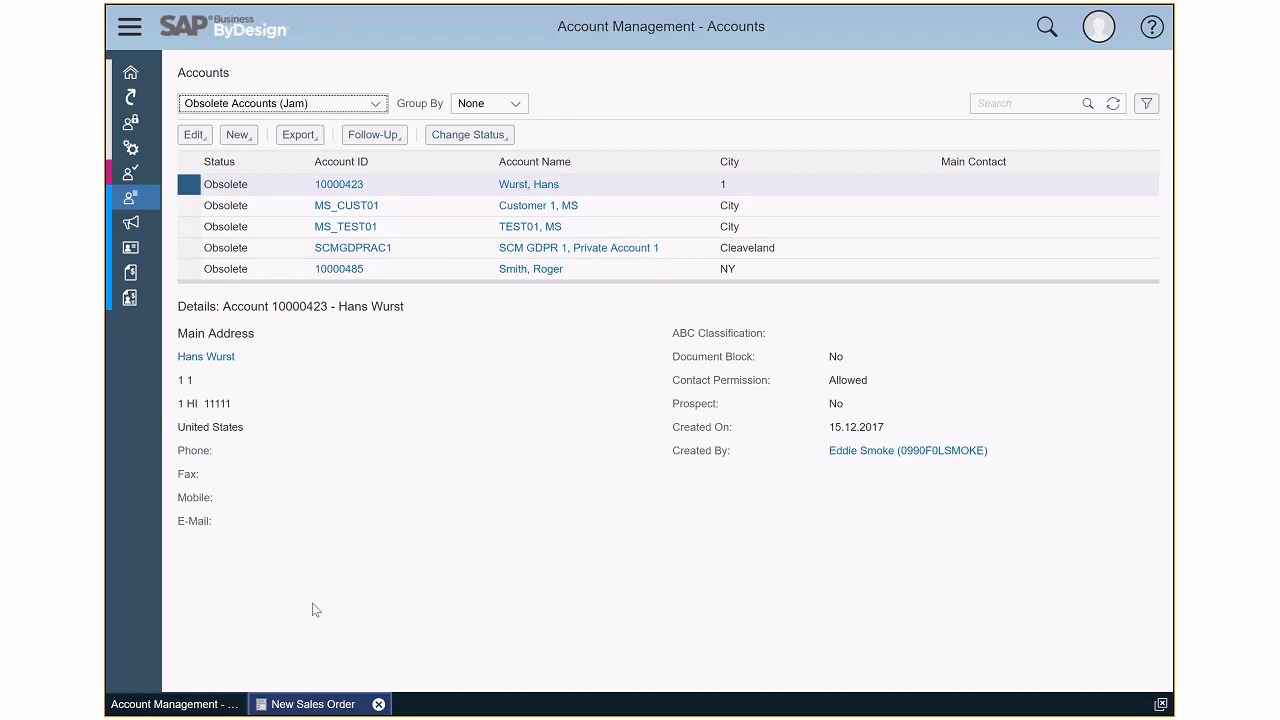
- Try to enter the blocked account's ID as the account name in the open new sales order
{"action": "left_click", "coordinate": [300, 708]}
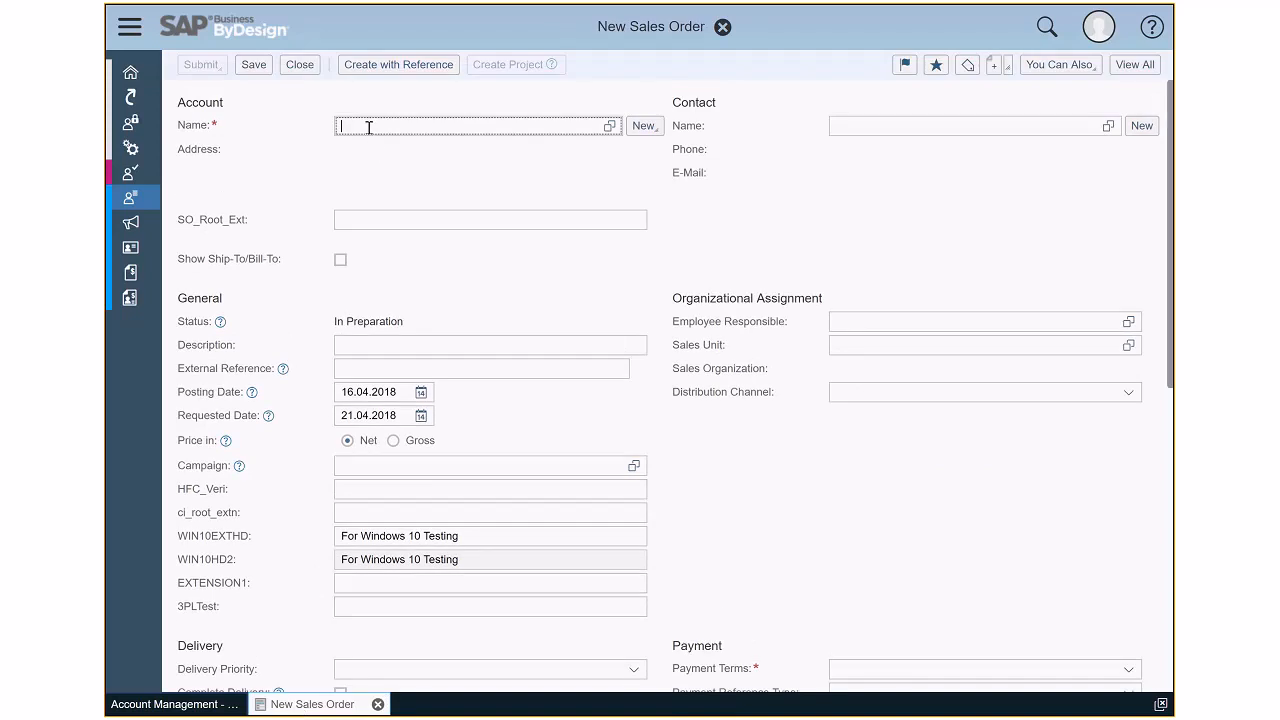
{"action": "type", "text": "1000"}
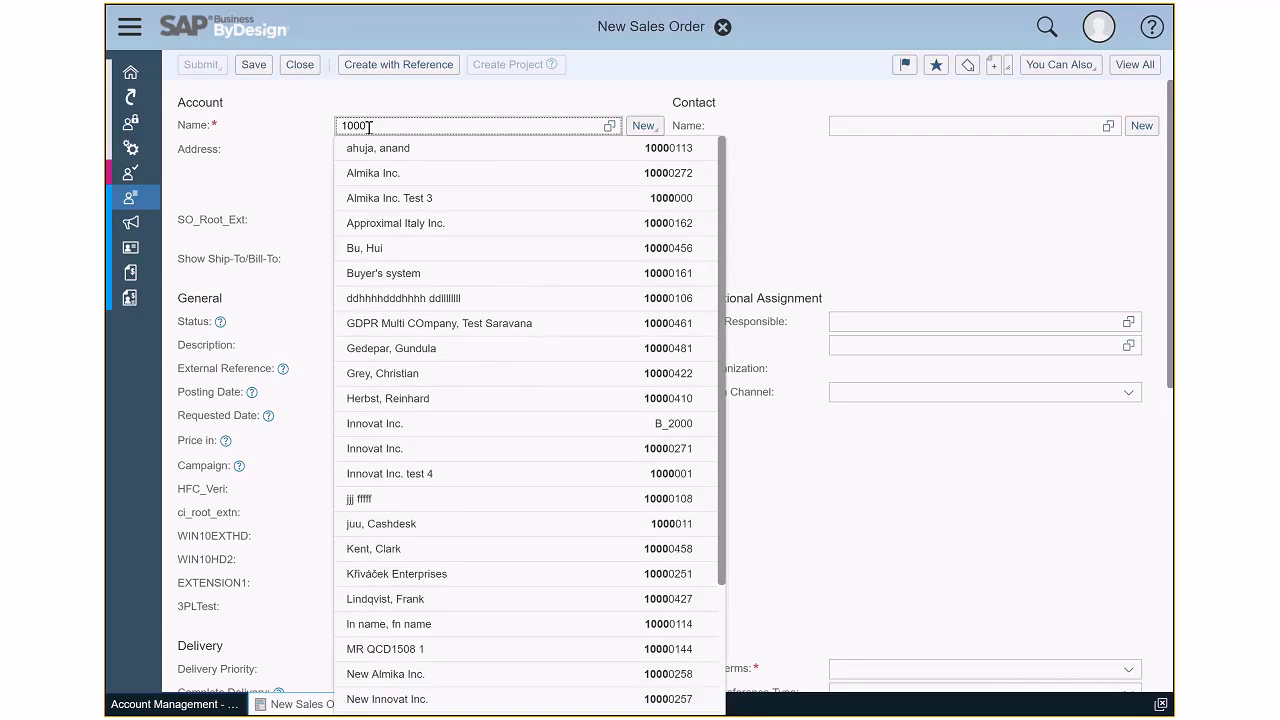
{"action": "type", "text": "0"}
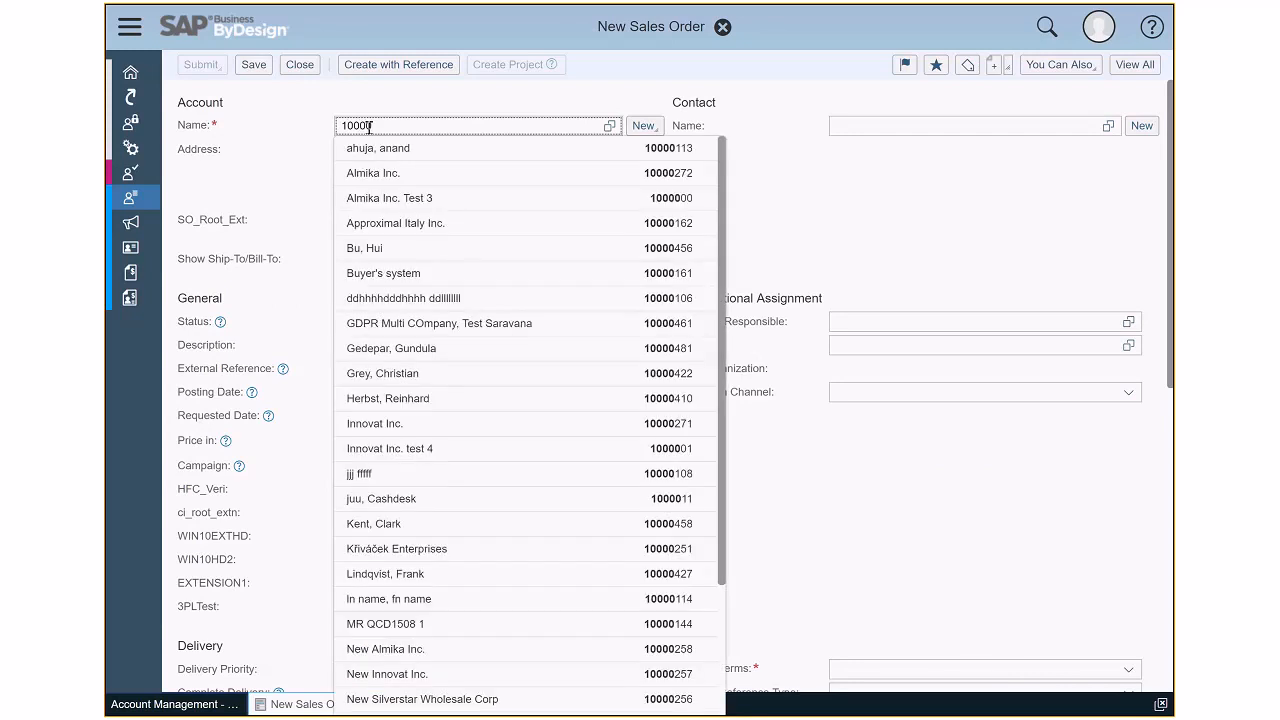
{"action": "type", "text": "420"}
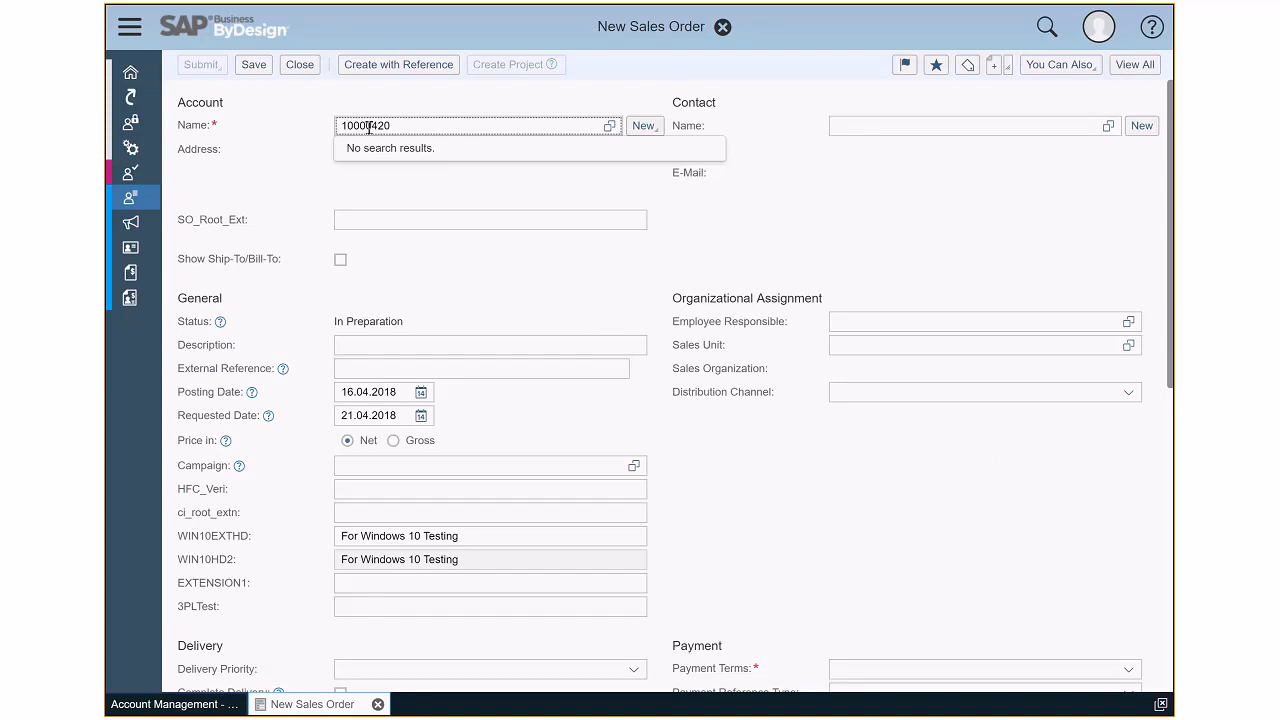
{"action": "key", "text": "Return"}
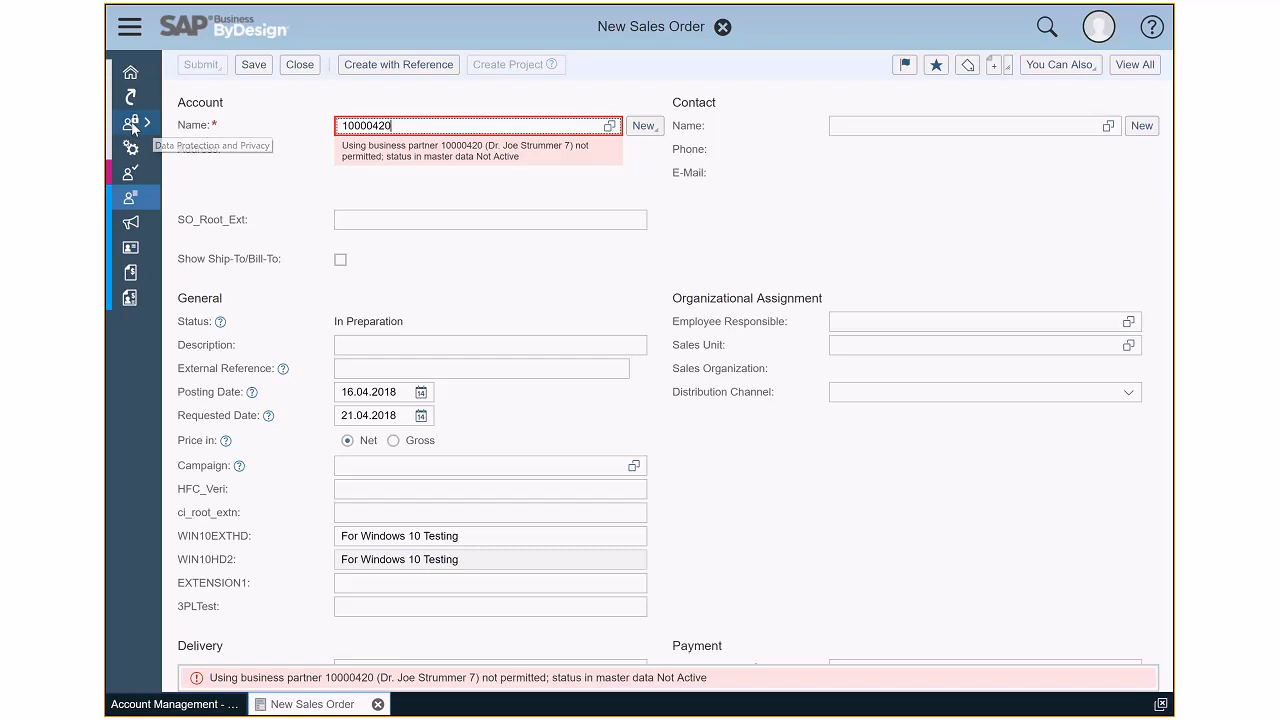
- From Obsolete Business Partners (JAM) in Business Partner Data Removal, open the blocked account's overview, check the deletion task's due date, and close the overview
{"action": "mouse_move", "coordinate": [133, 128]}
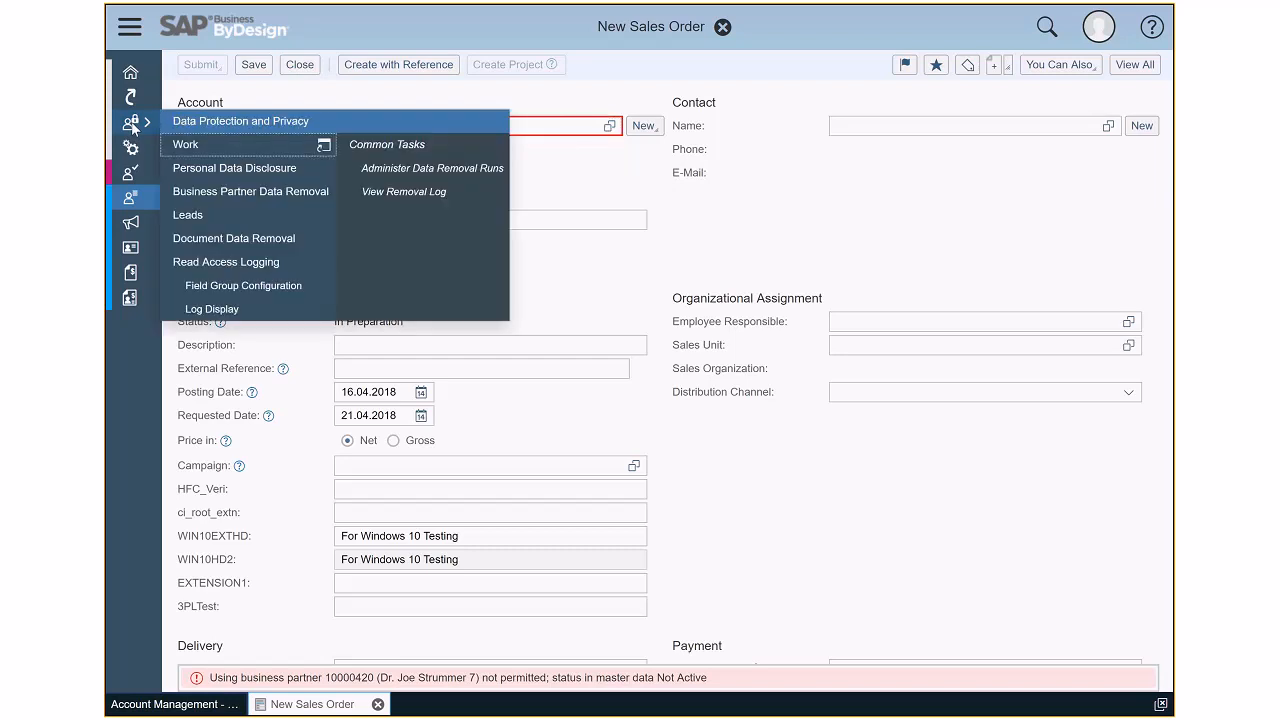
{"action": "left_click", "coordinate": [200, 194]}
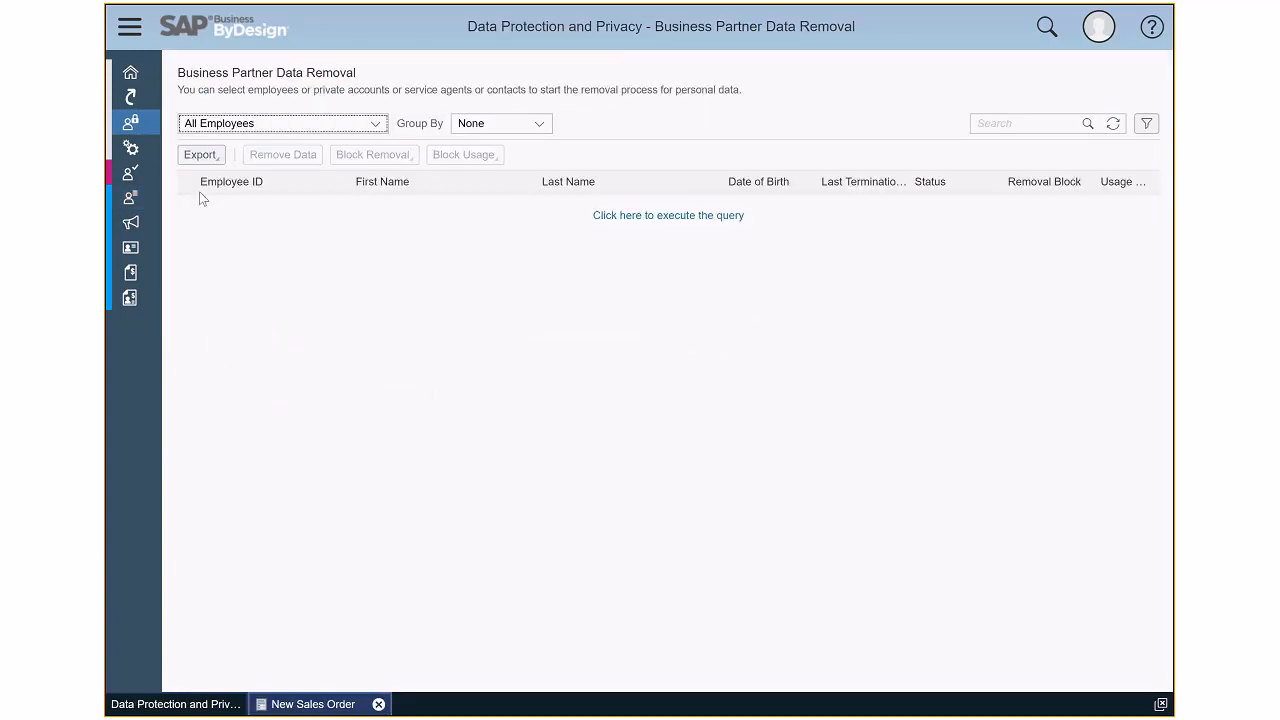
{"action": "left_click", "coordinate": [375, 123]}
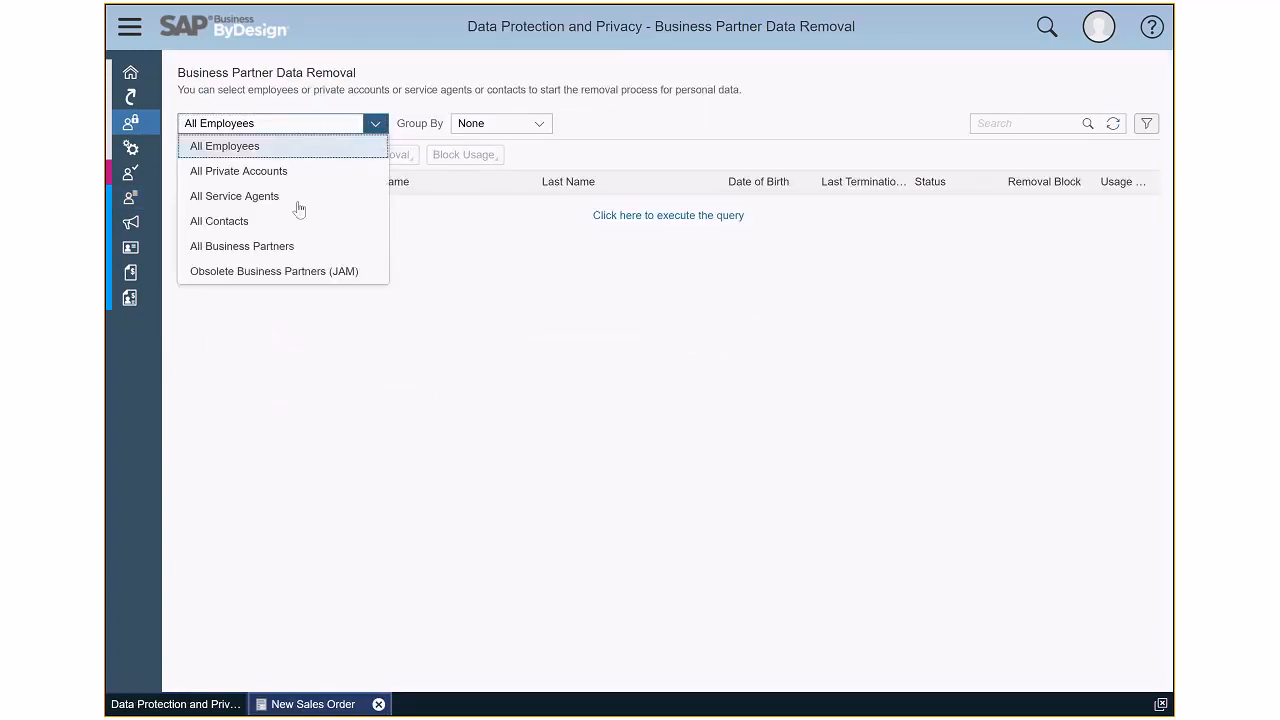
{"action": "left_click", "coordinate": [270, 272]}
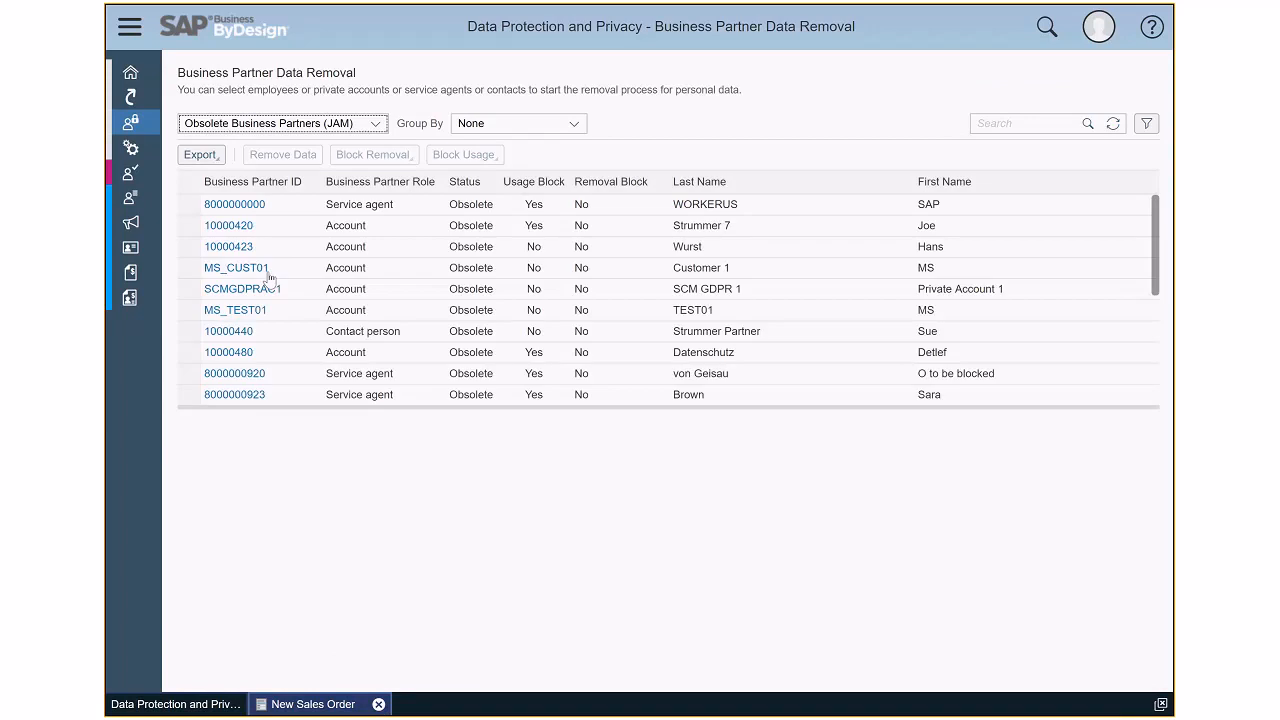
{"action": "left_click", "coordinate": [228, 226]}
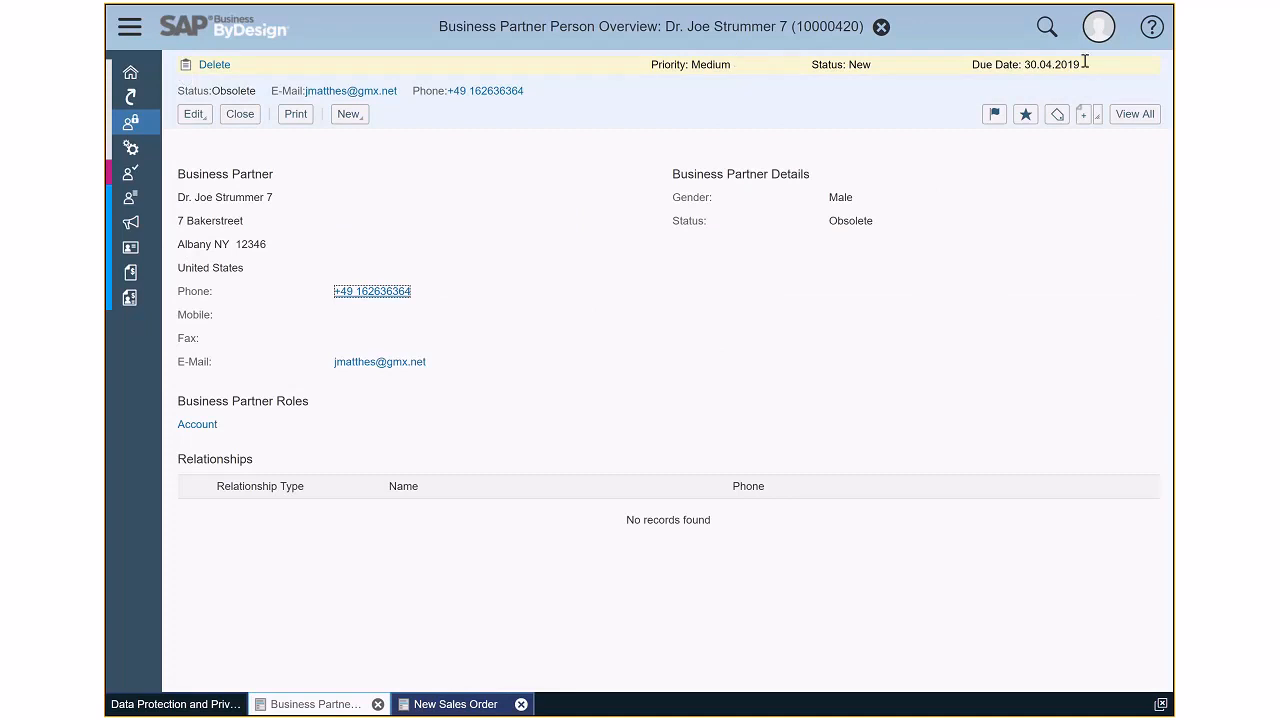
{"action": "left_click_drag", "start_coordinate": [1082, 64], "coordinate": [951, 100]}
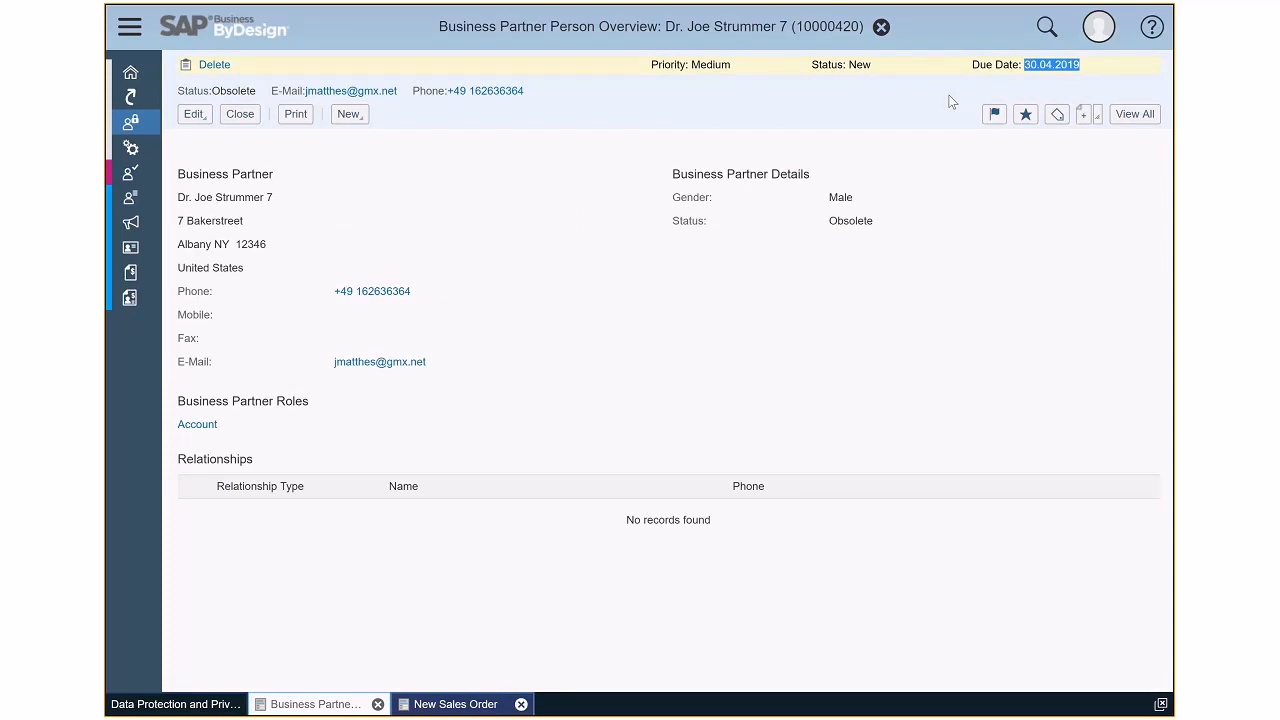
{"action": "left_click", "coordinate": [240, 115]}
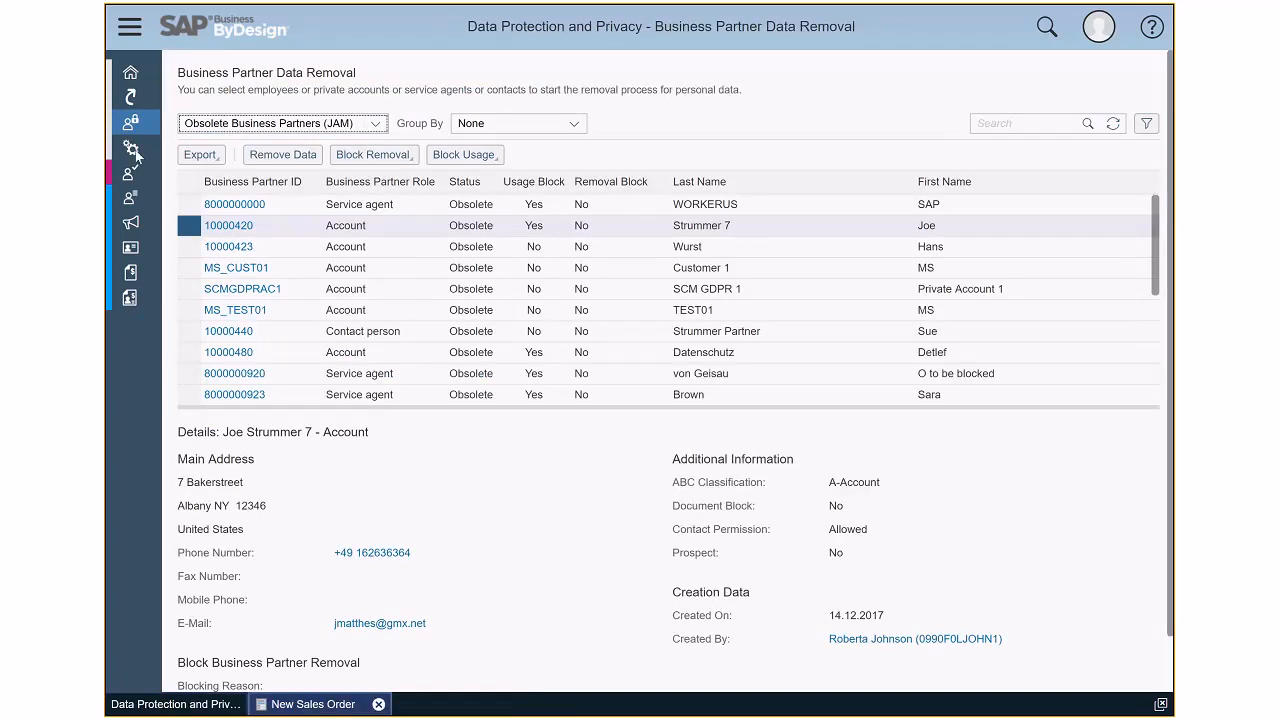
- Open Personal Data Disclosure, check the Blocked Business Partners (JAM) list, and switch to All Private Accounts
{"action": "mouse_move", "coordinate": [138, 124]}
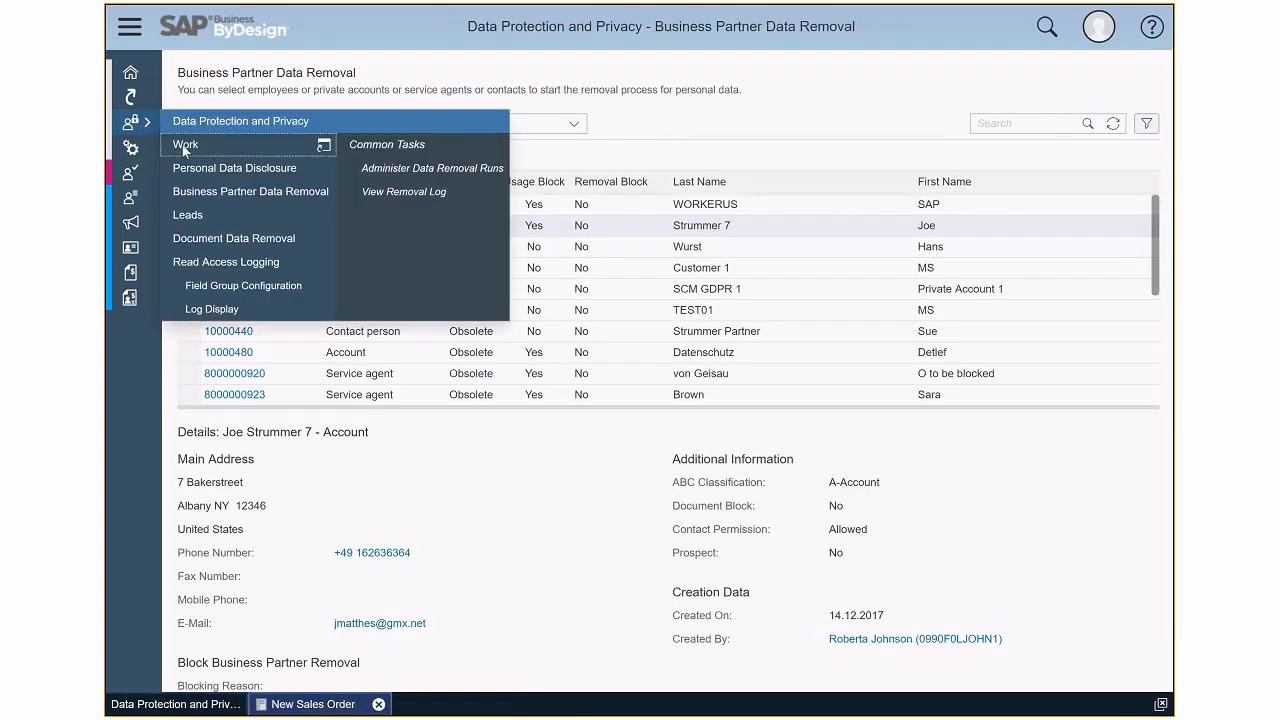
{"action": "left_click", "coordinate": [195, 168]}
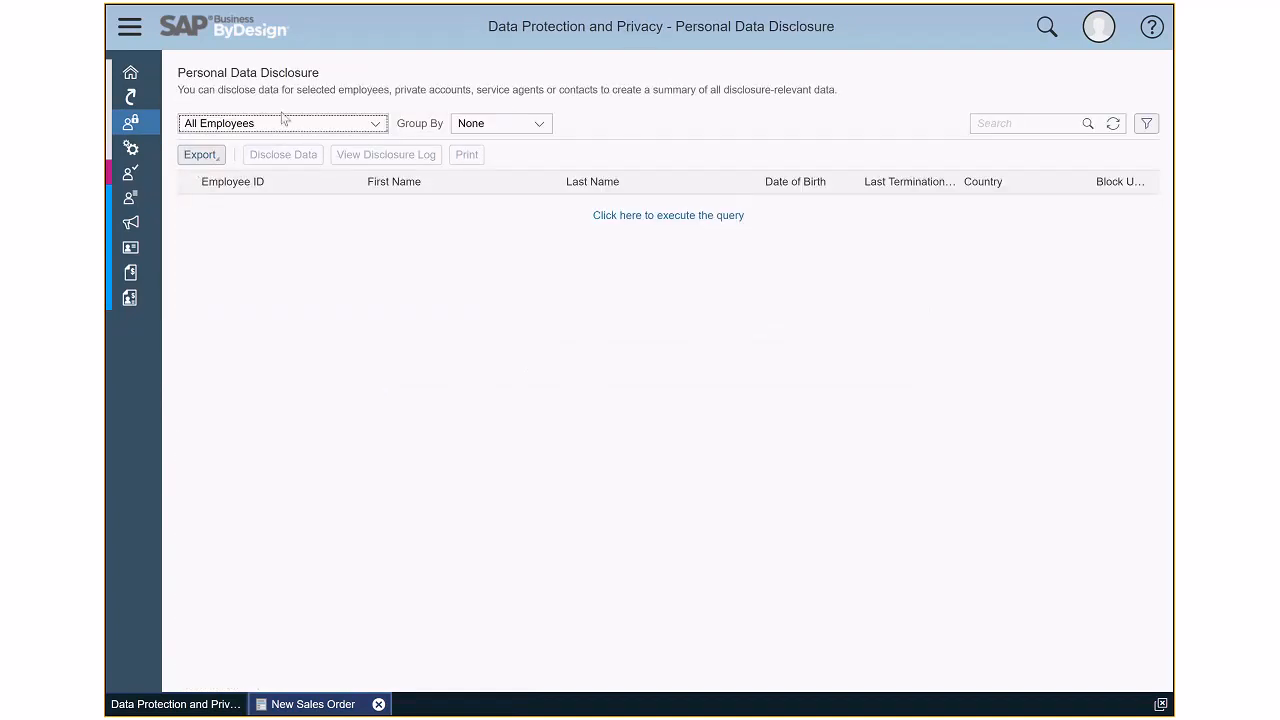
{"action": "left_click", "coordinate": [373, 123]}
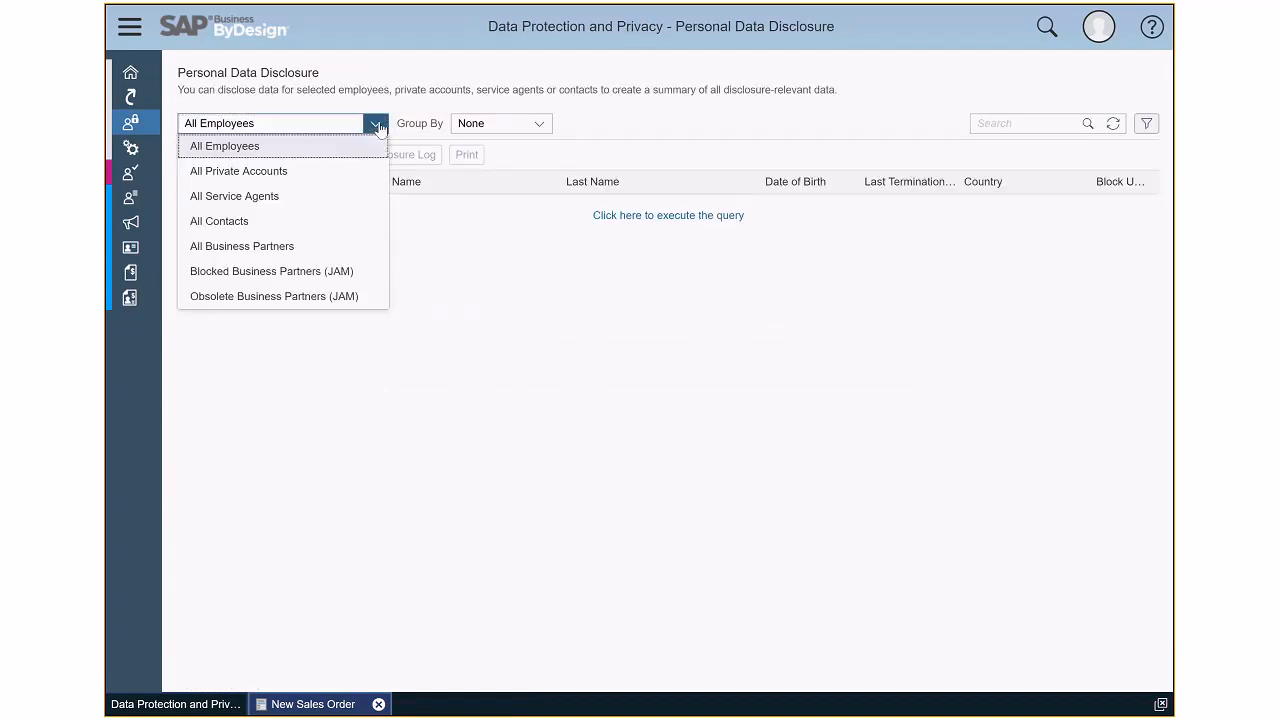
{"action": "left_click", "coordinate": [278, 277]}
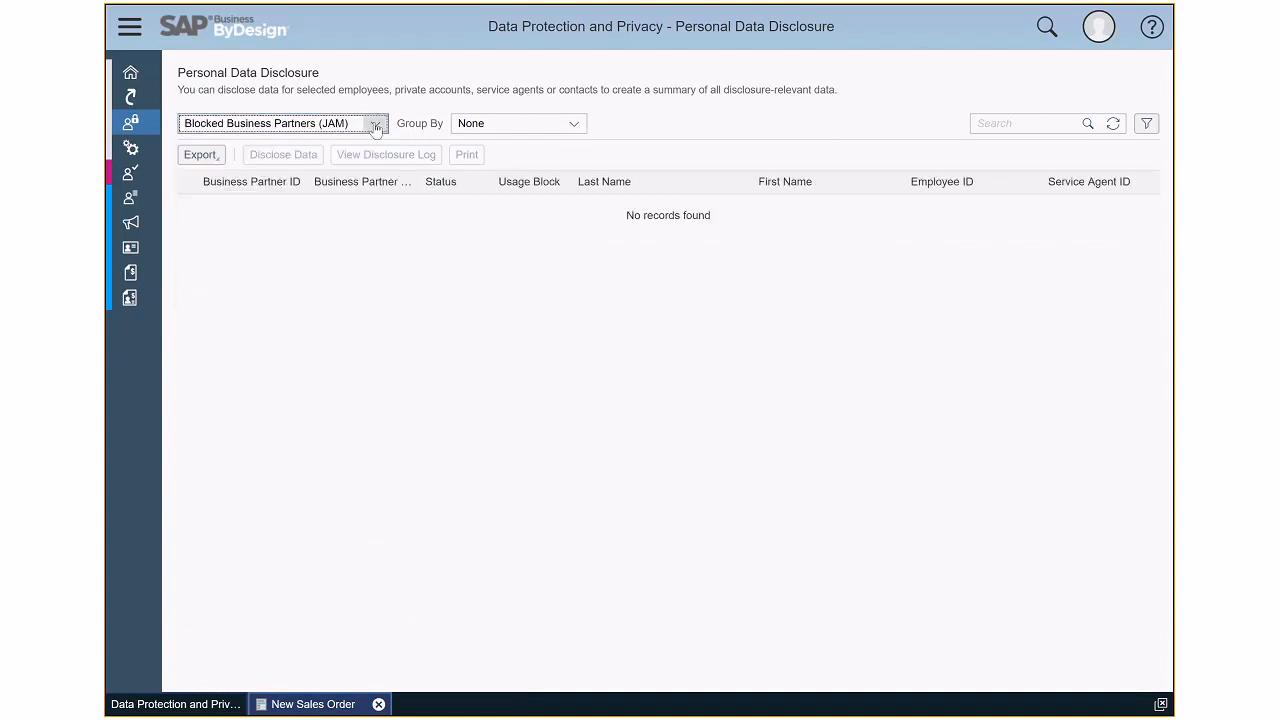
{"action": "left_click", "coordinate": [375, 123]}
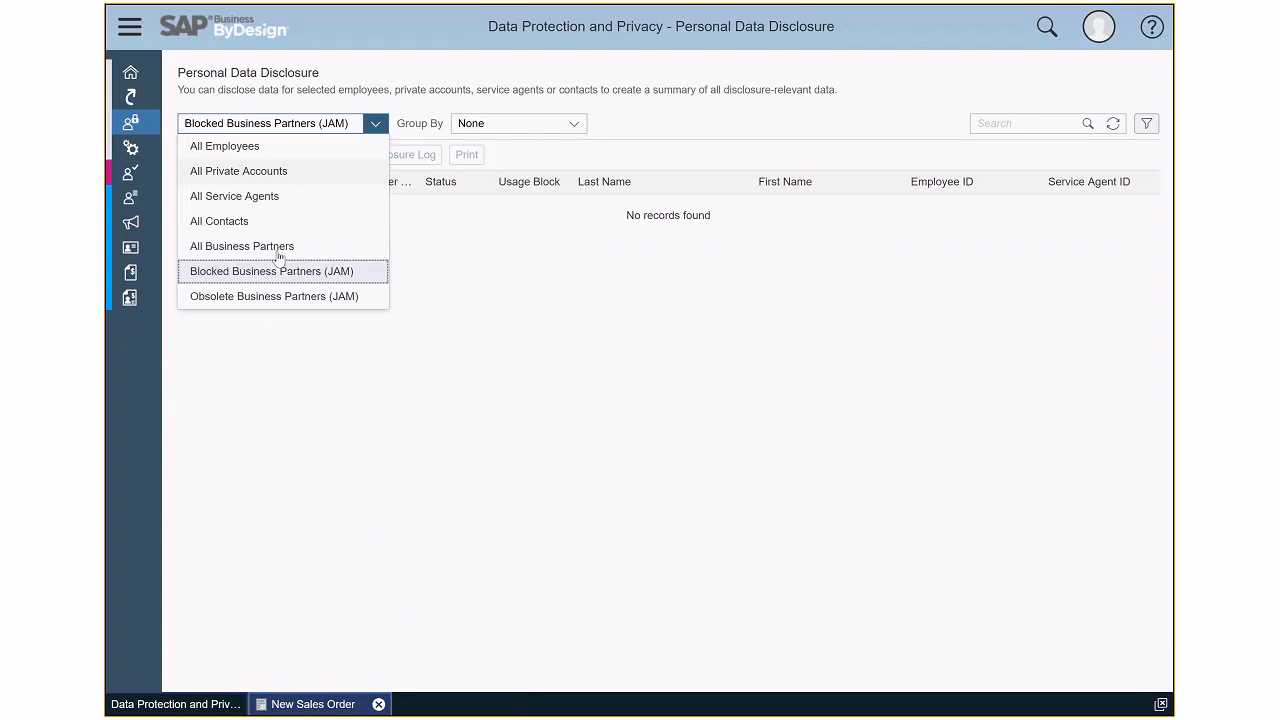
{"action": "left_click", "coordinate": [252, 172]}
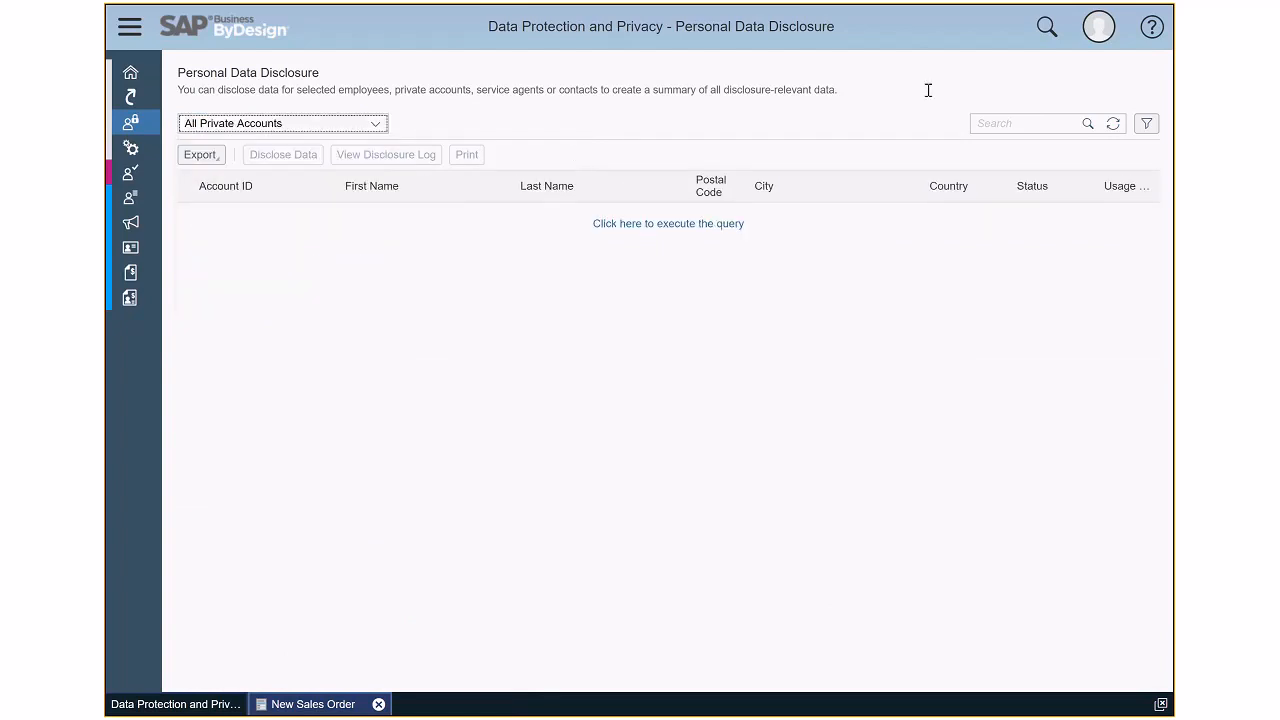
- Search the private accounts for the blocked account holder's last name and select the matching account
{"action": "left_click", "coordinate": [1007, 121]}
{"action": "type", "text": "s"}
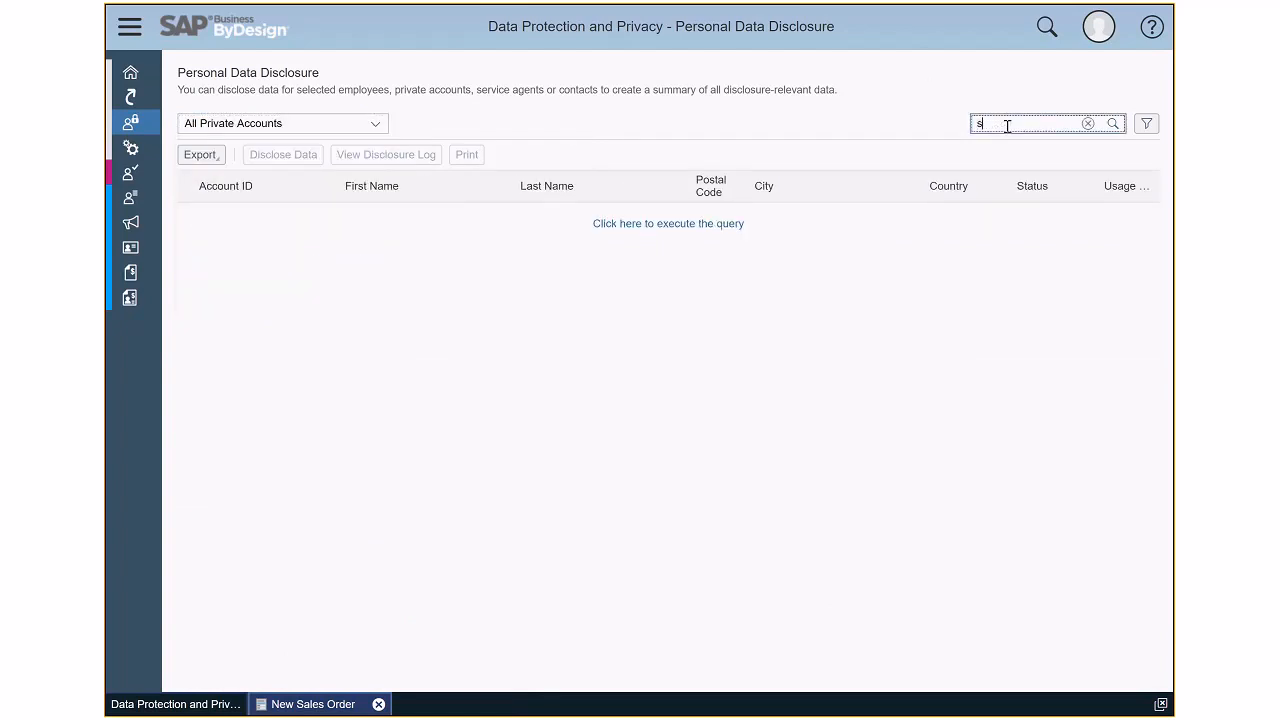
{"action": "type", "text": "trummer 7"}
{"action": "key", "text": "Return"}
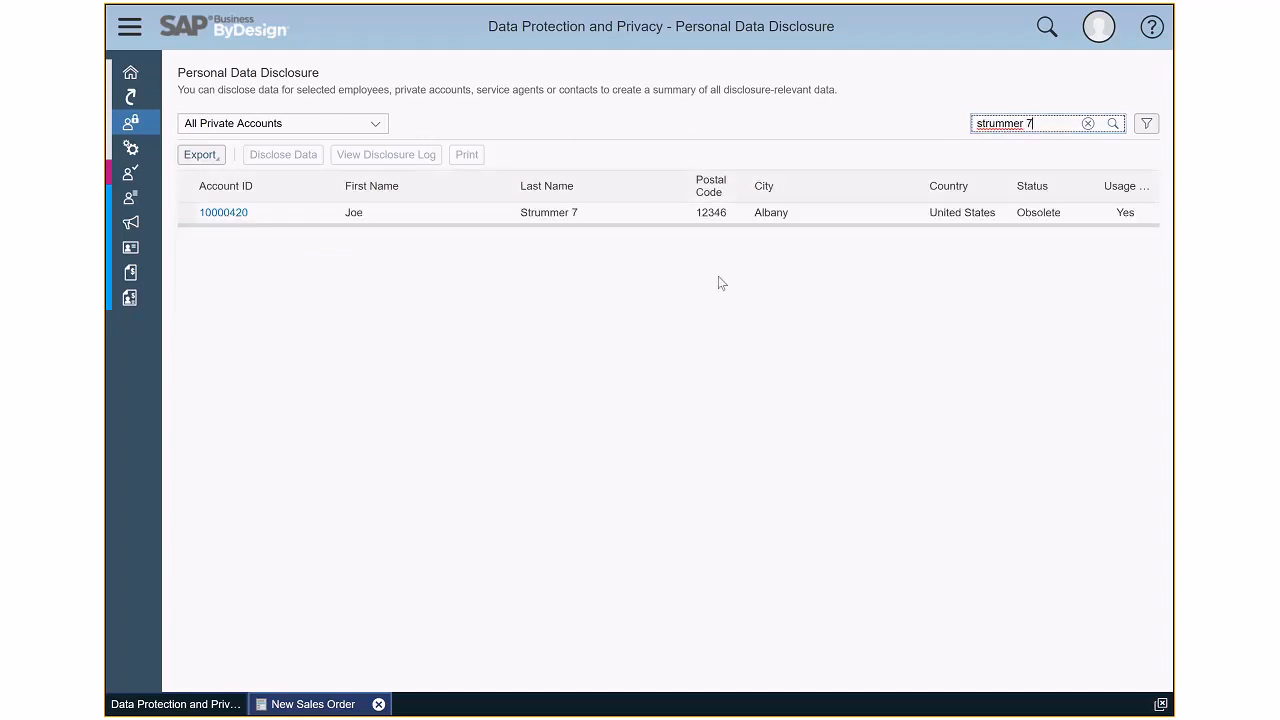
{"action": "left_click", "coordinate": [188, 213]}
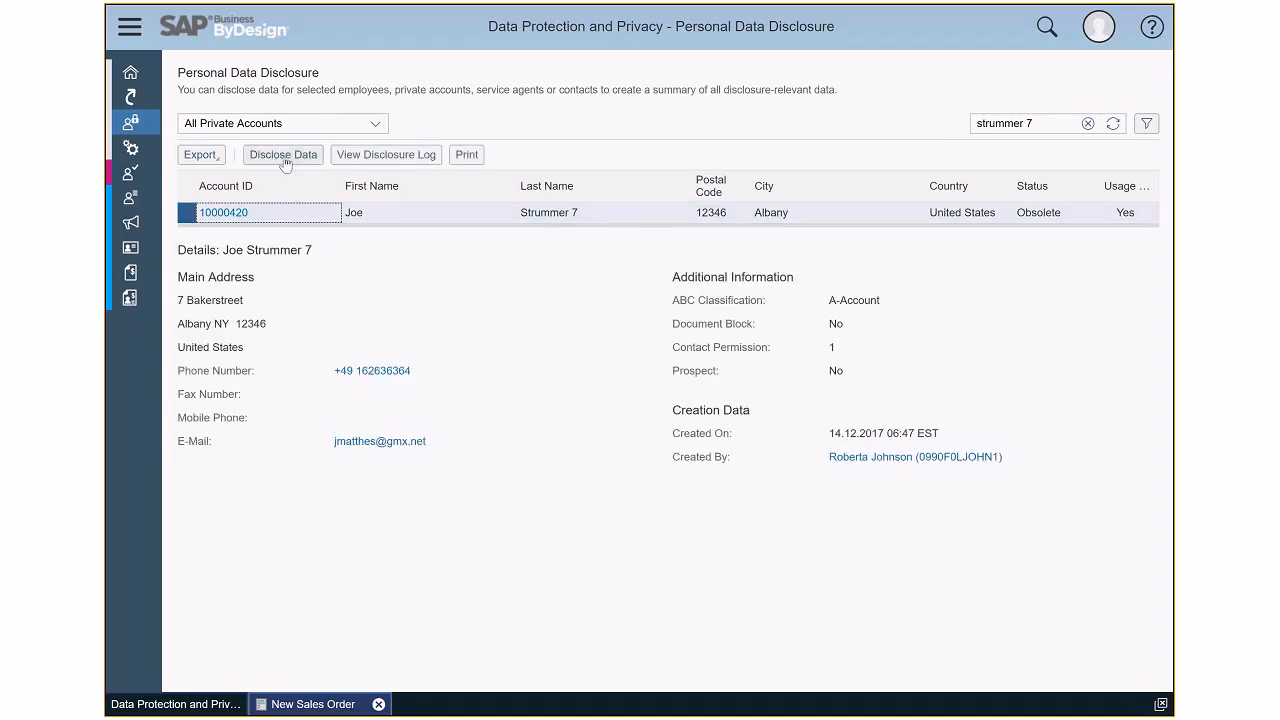
- Disclose the selected private account's personal data and expand the General Data and Sales Data sections
{"action": "left_click", "coordinate": [284, 156]}
{"action": "left_click", "coordinate": [763, 409]}
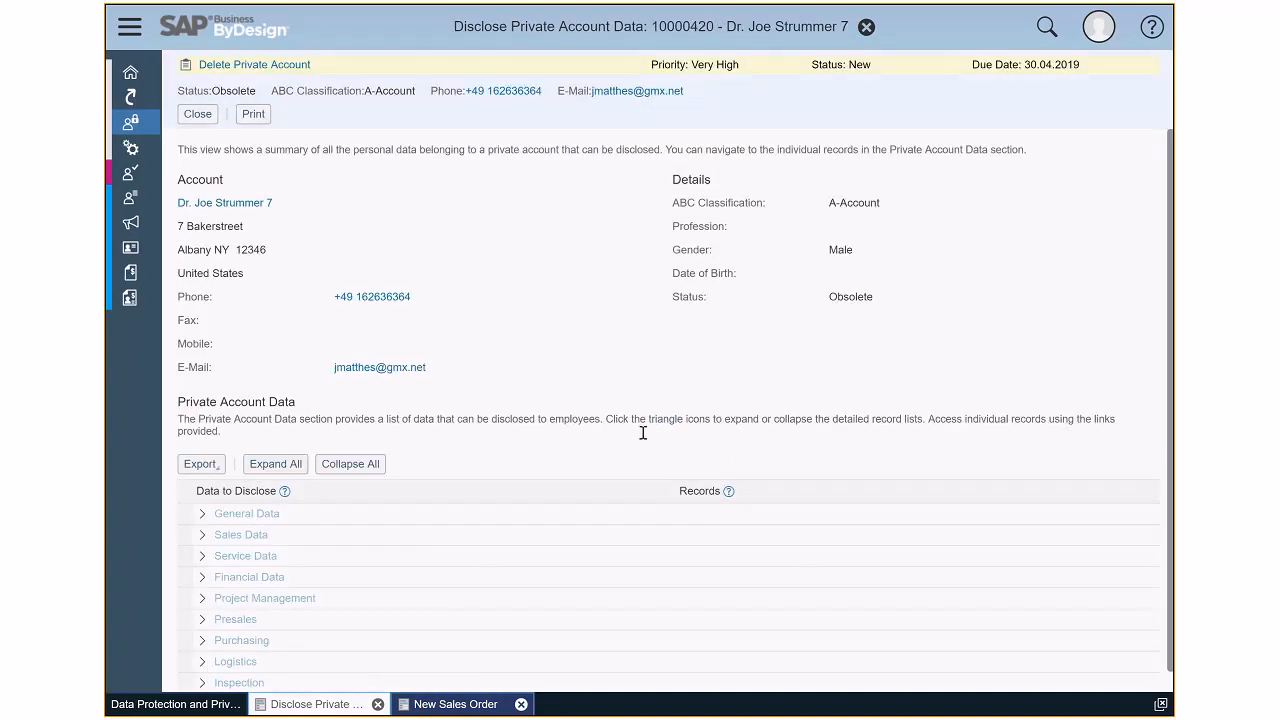
{"action": "left_click", "coordinate": [202, 515]}
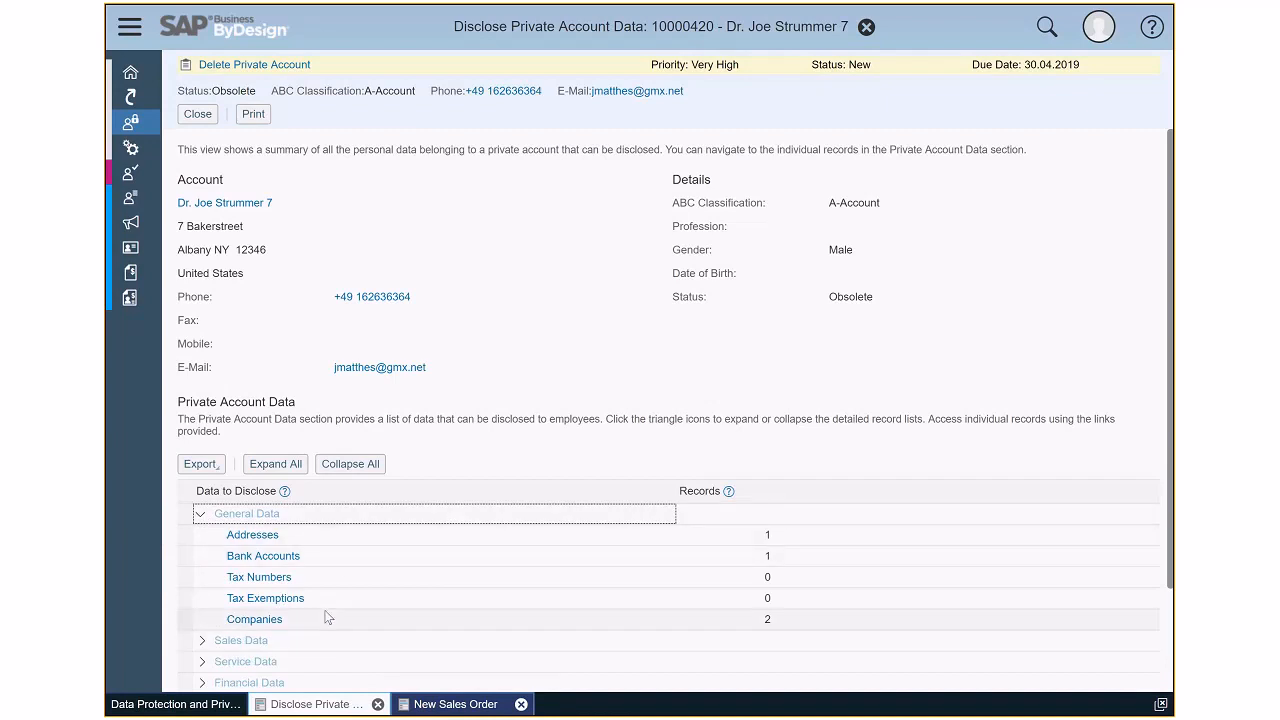
{"action": "left_click", "coordinate": [203, 641]}
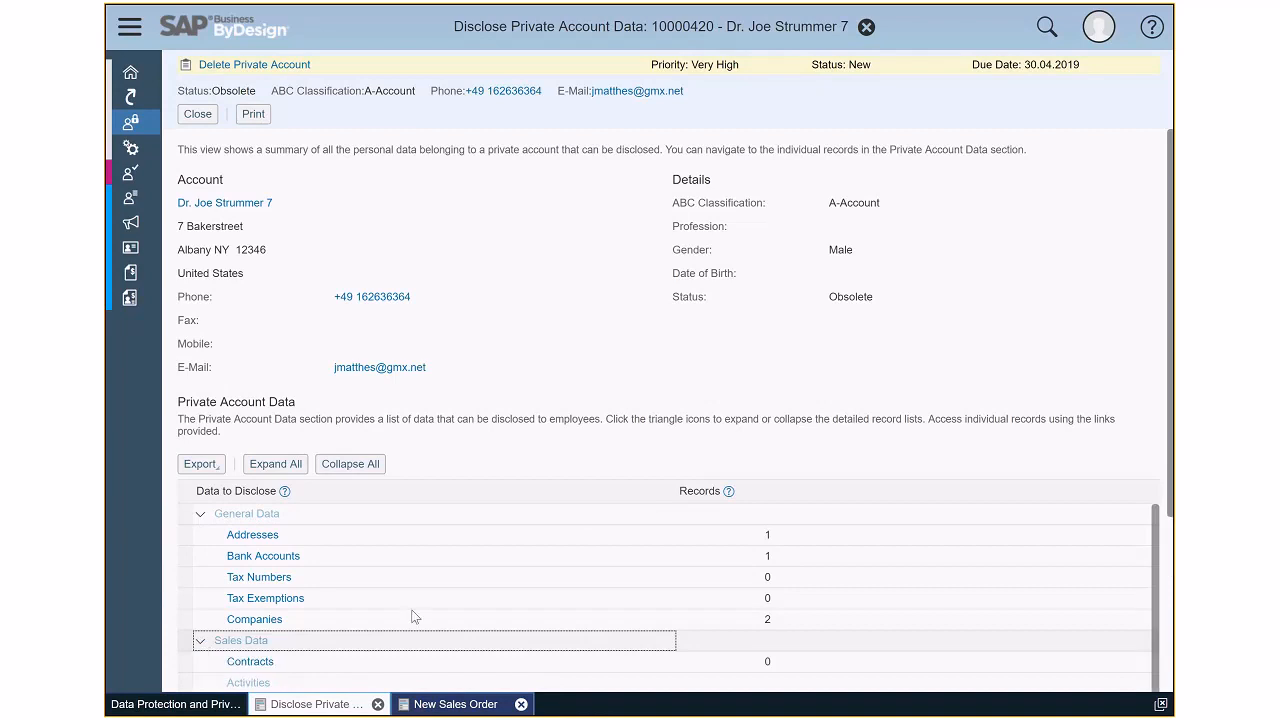
- Review the record counts listed under General Data and Sales Data, and close the disclosure view
{"action": "scroll", "coordinate": [467, 627], "scroll_direction": "down", "scroll_amount": 1}
{"action": "scroll", "coordinate": [467, 620], "scroll_direction": "down", "scroll_amount": 1}
{"action": "left_click", "coordinate": [467, 620]}
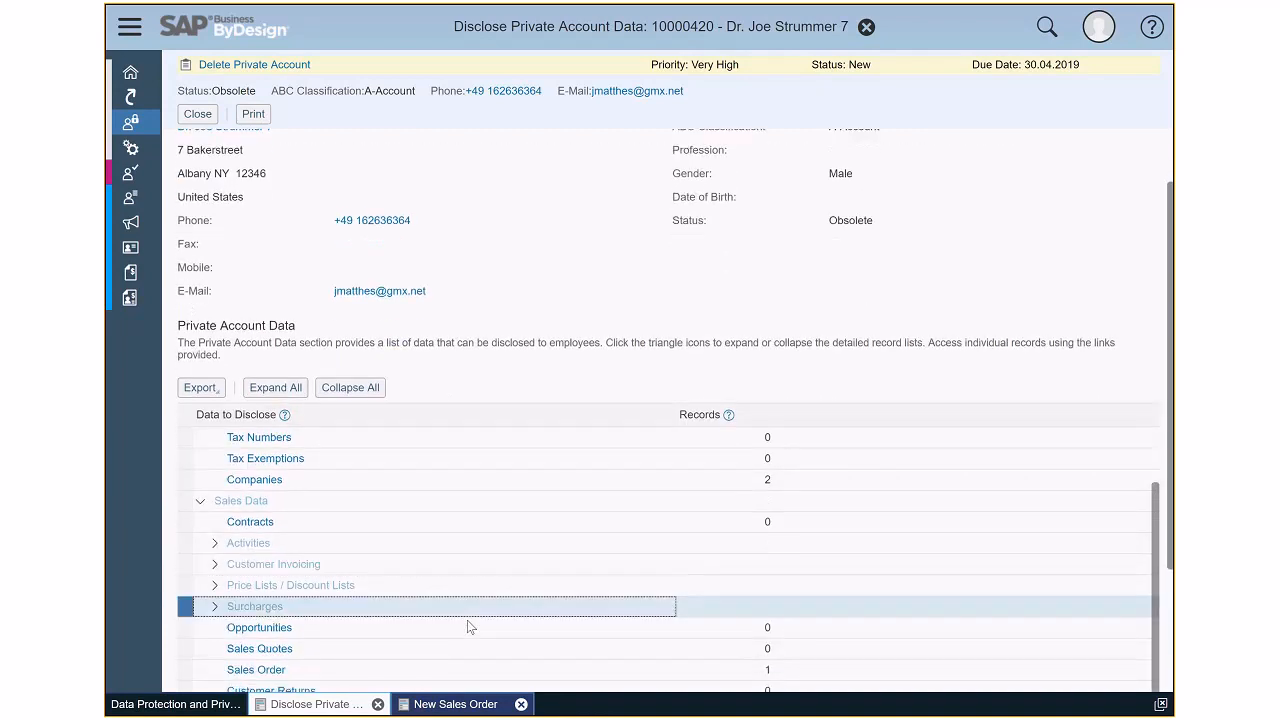
{"action": "scroll", "coordinate": [467, 620], "scroll_direction": "up", "scroll_amount": 1}
{"action": "scroll", "coordinate": [467, 620], "scroll_direction": "down", "scroll_amount": 2}
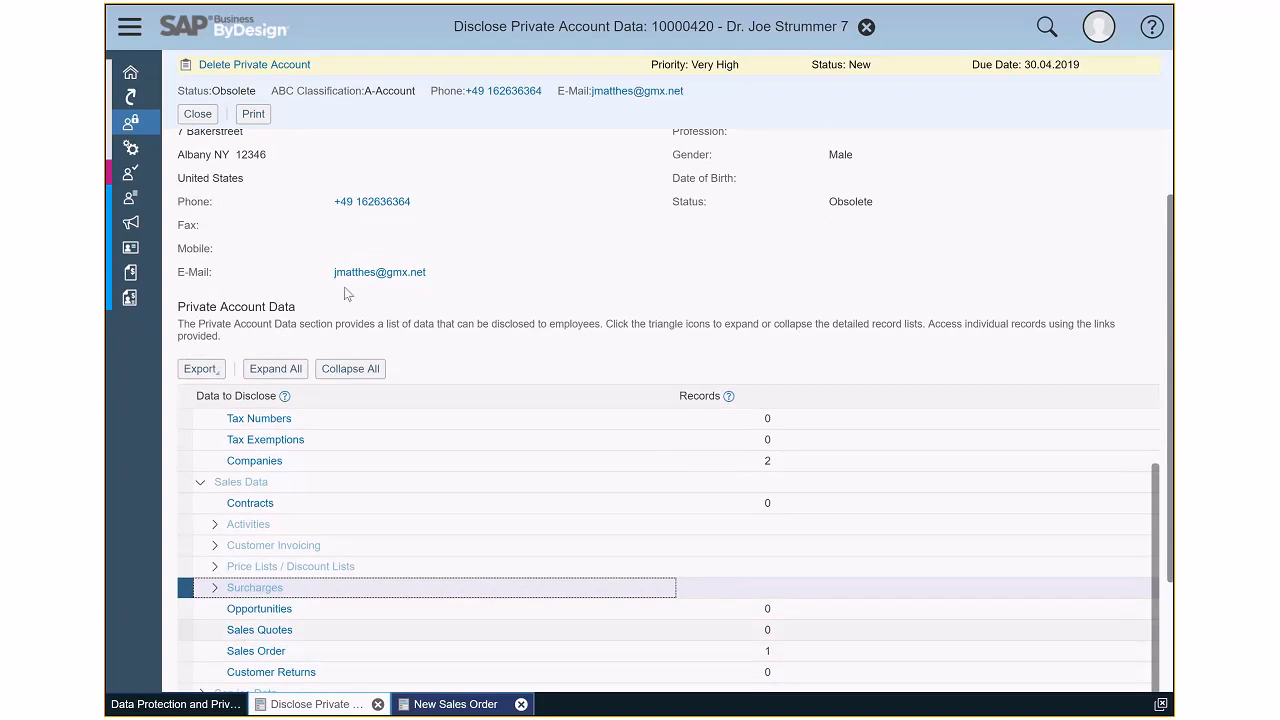
{"action": "left_click", "coordinate": [201, 116]}
- Go to Business Partner Data Removal, show Obsolete Business Partners (JAM), and select the usage-blocked private account whose data was just disclosed
{"action": "mouse_move", "coordinate": [131, 122]}
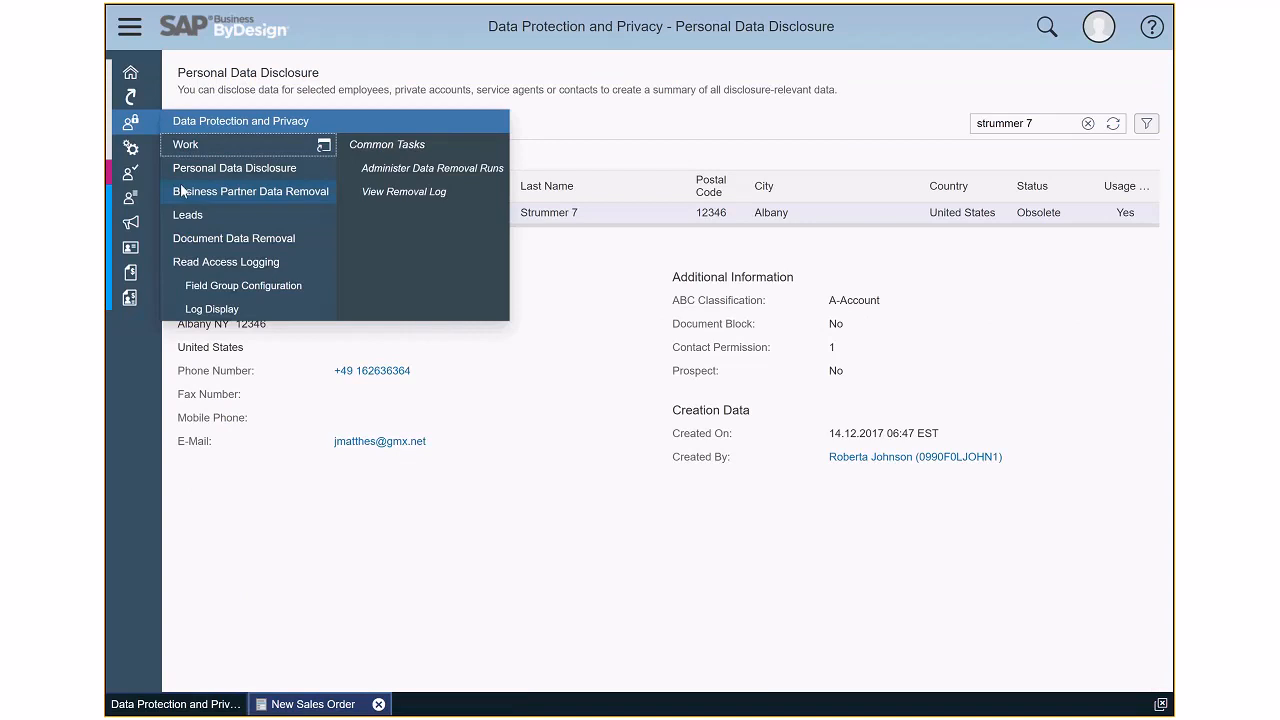
{"action": "left_click", "coordinate": [249, 193]}
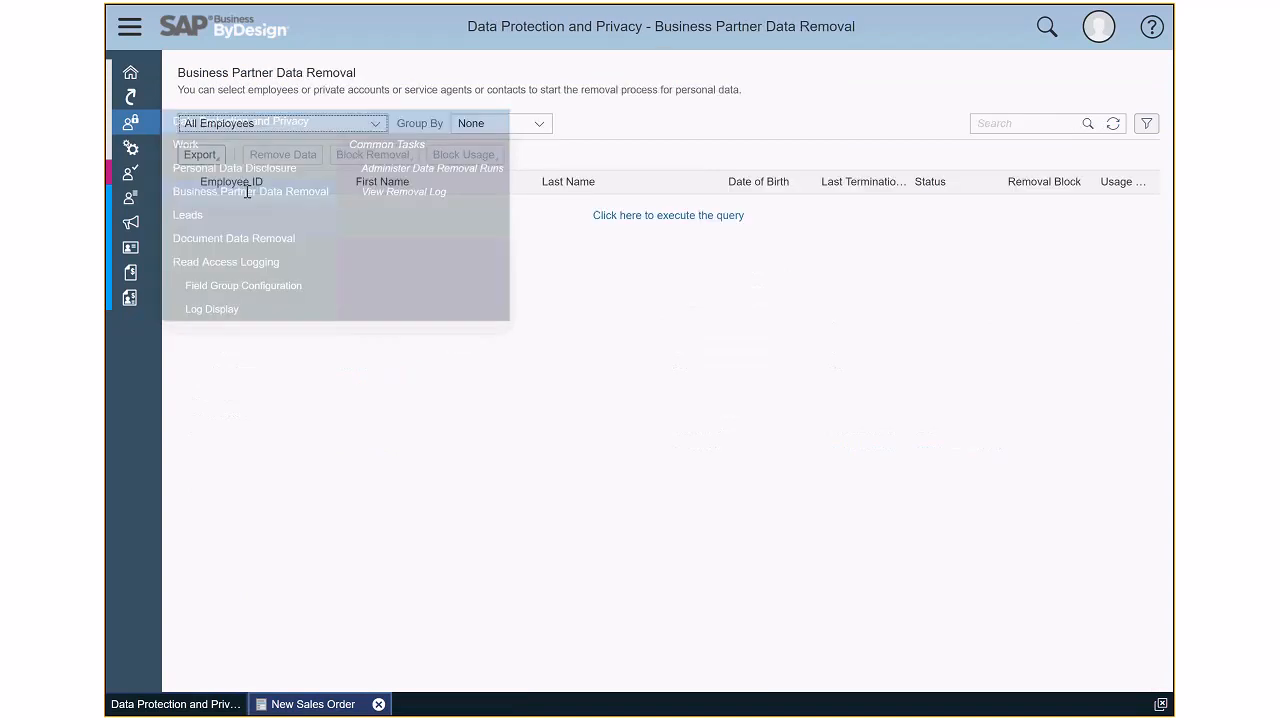
{"action": "left_click", "coordinate": [377, 124]}
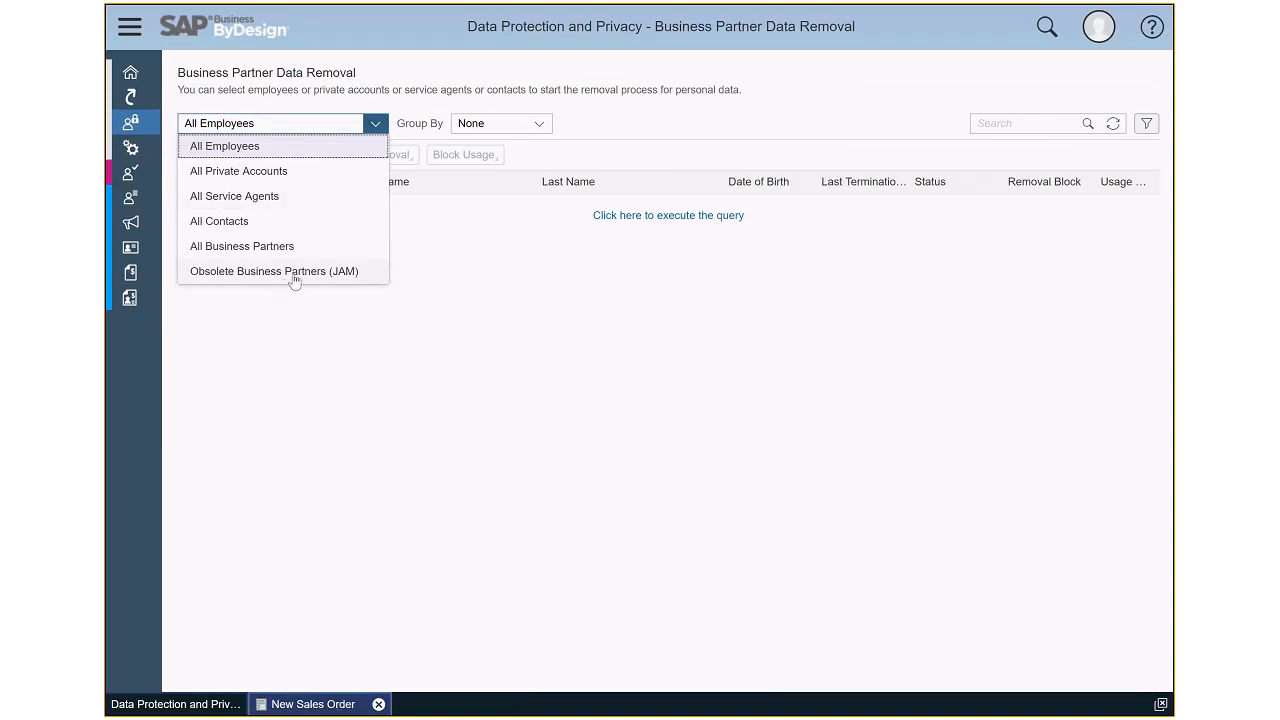
{"action": "left_click", "coordinate": [295, 272]}
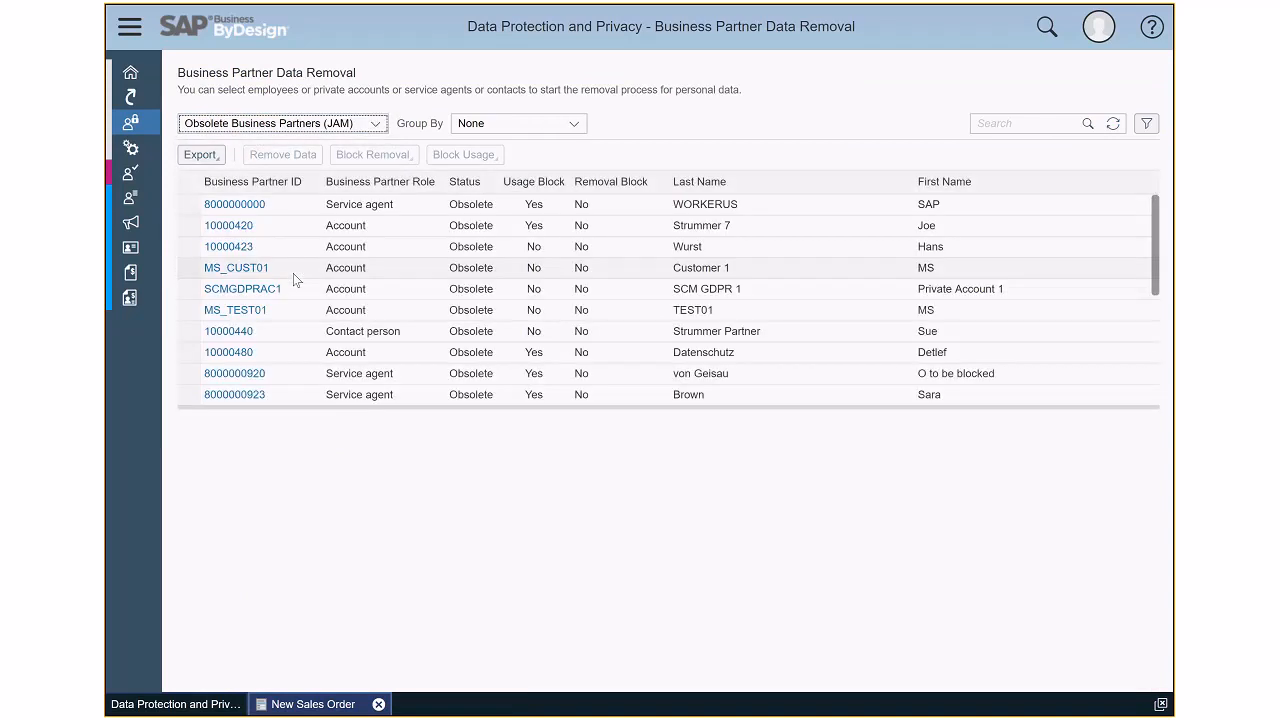
{"action": "left_click", "coordinate": [194, 226]}
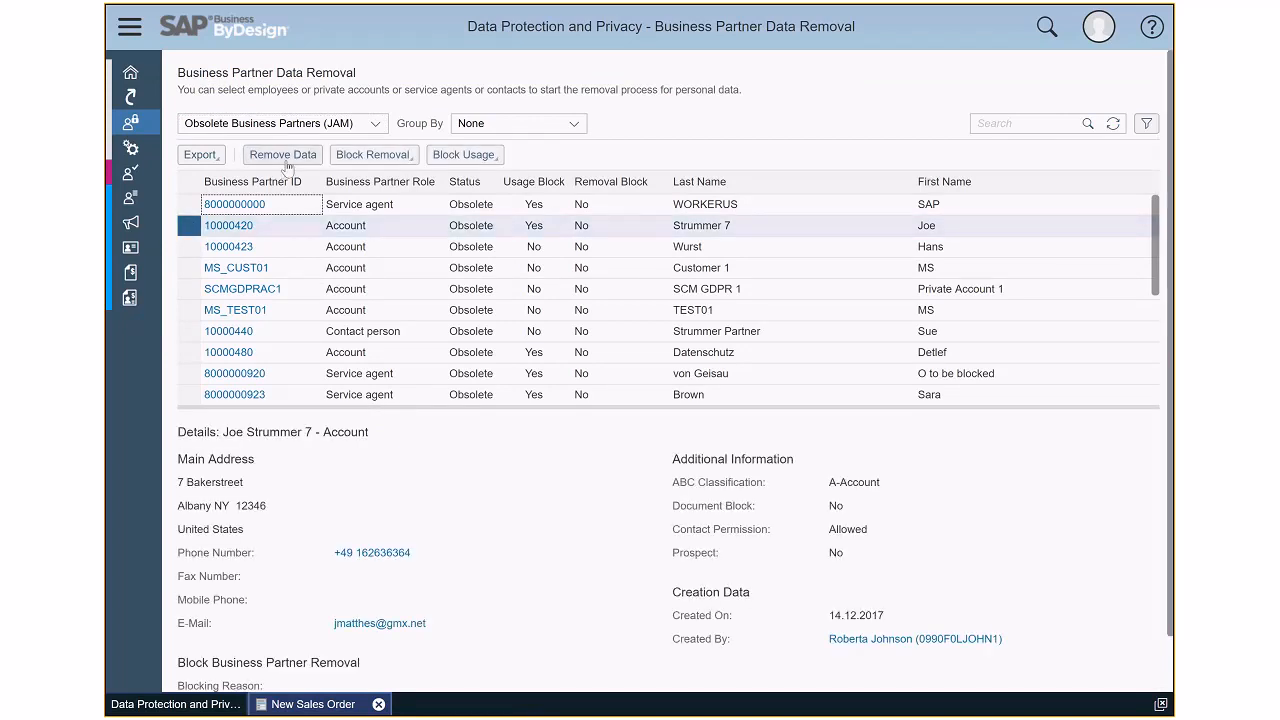
- Start removing the selected private account's data, cancel at the deletion confirmation, and close the removal view
{"action": "left_click", "coordinate": [284, 160]}
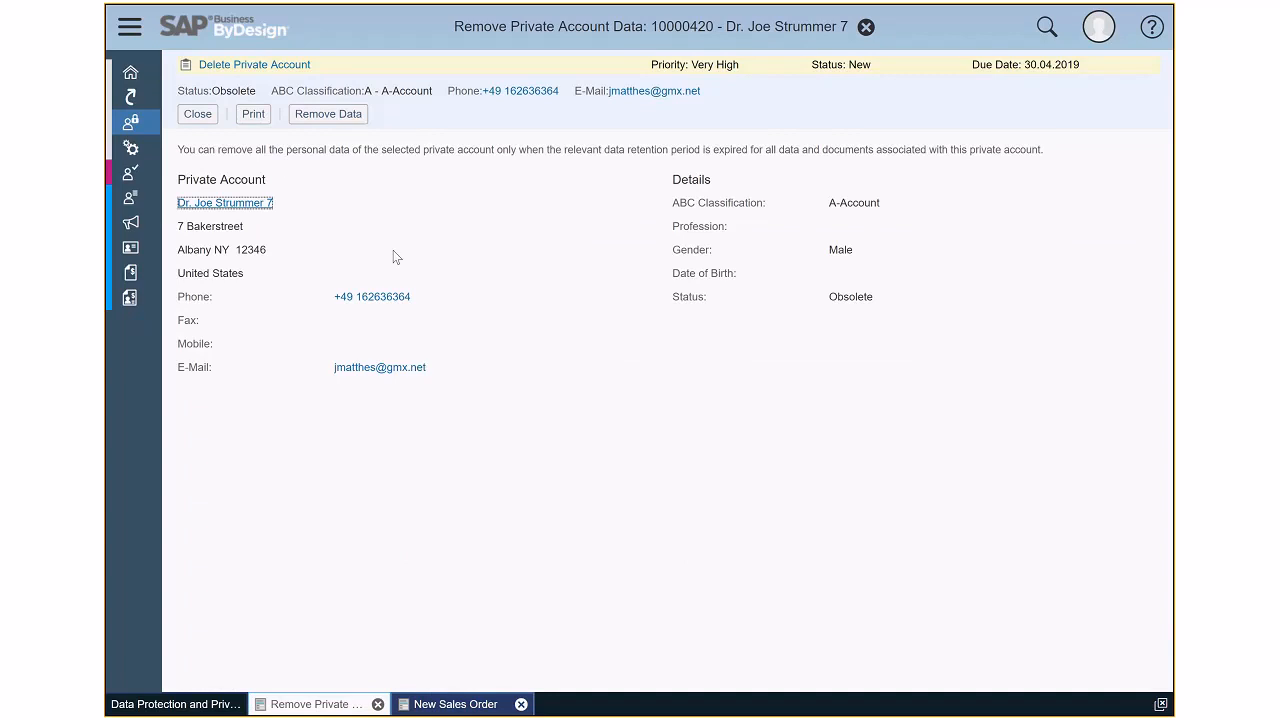
{"action": "left_click", "coordinate": [340, 115]}
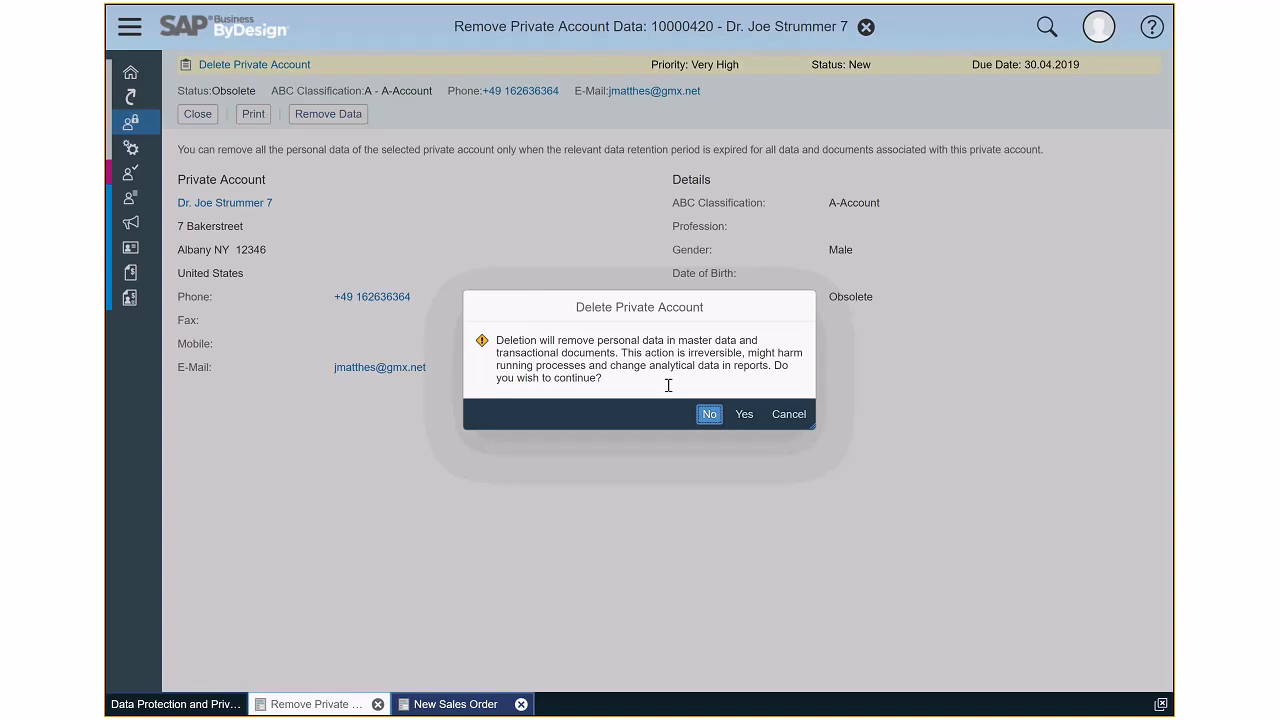
{"action": "left_click", "coordinate": [789, 420]}
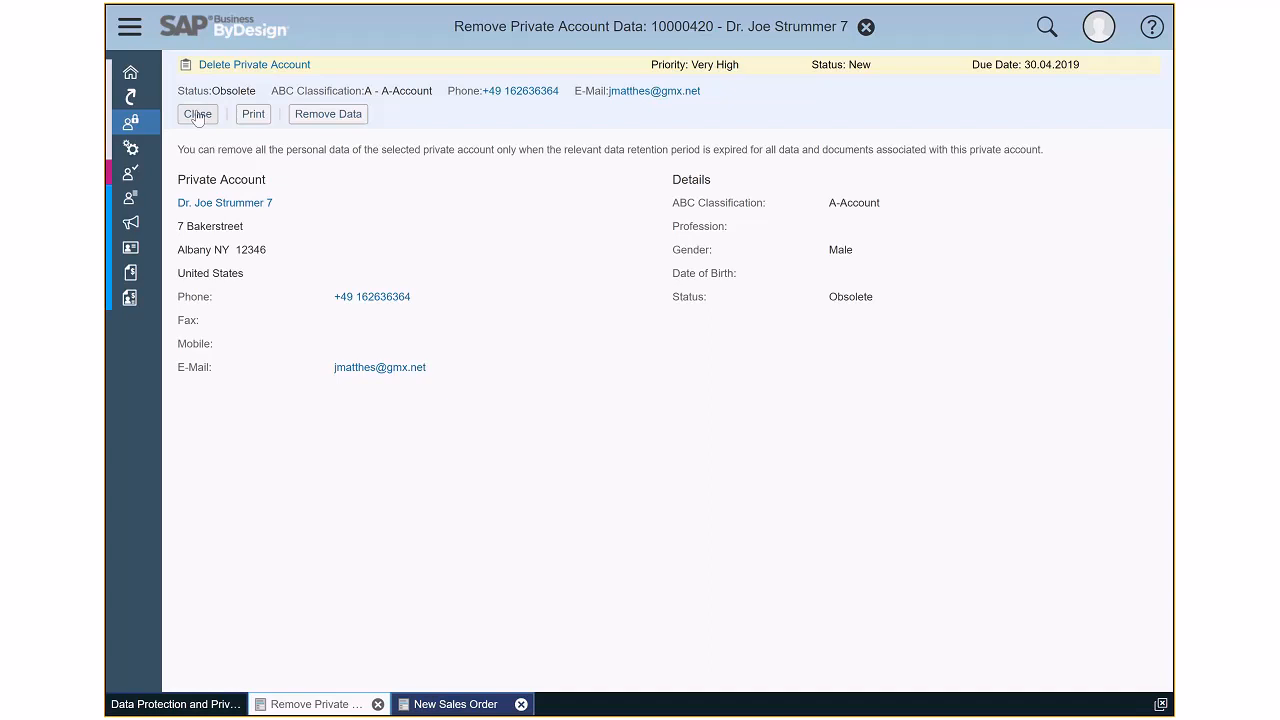
{"action": "left_click", "coordinate": [198, 116]}
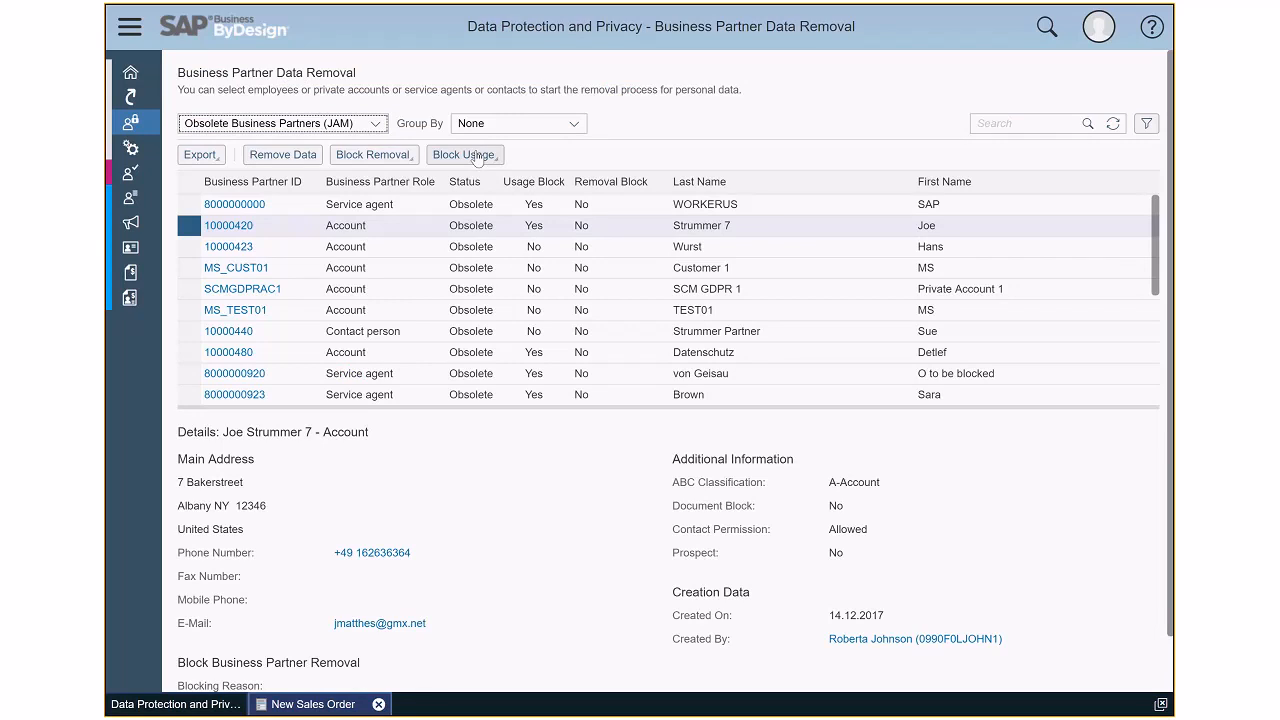
- Open the blocked business partner's overview, try to display its Account role, and close the resulting page
{"action": "left_click", "coordinate": [216, 228]}
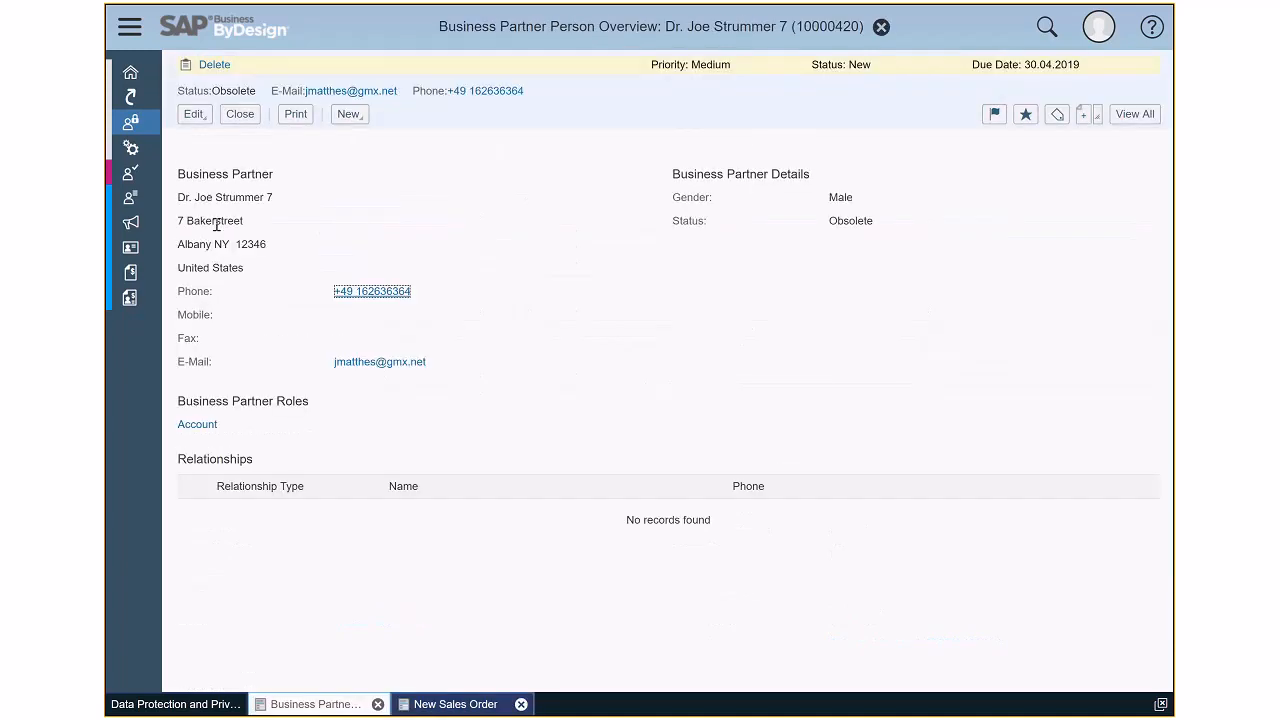
{"action": "left_click", "coordinate": [200, 430]}
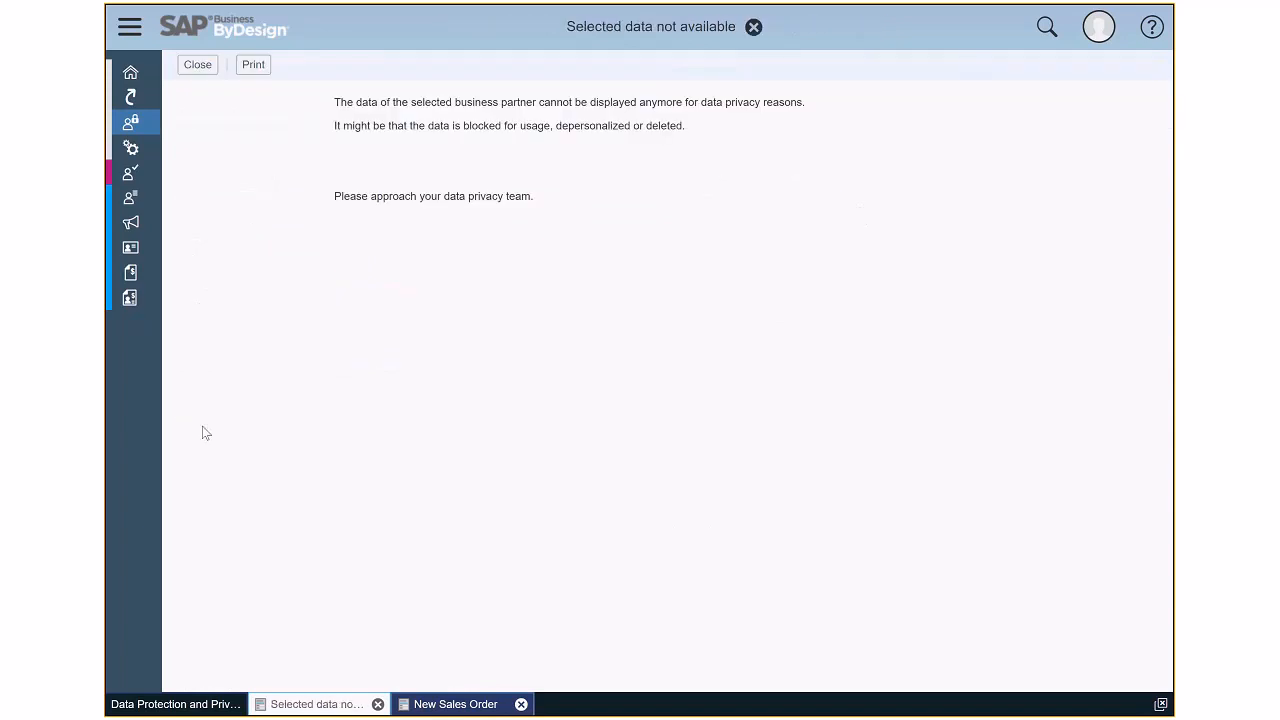
{"action": "left_click", "coordinate": [197, 65]}
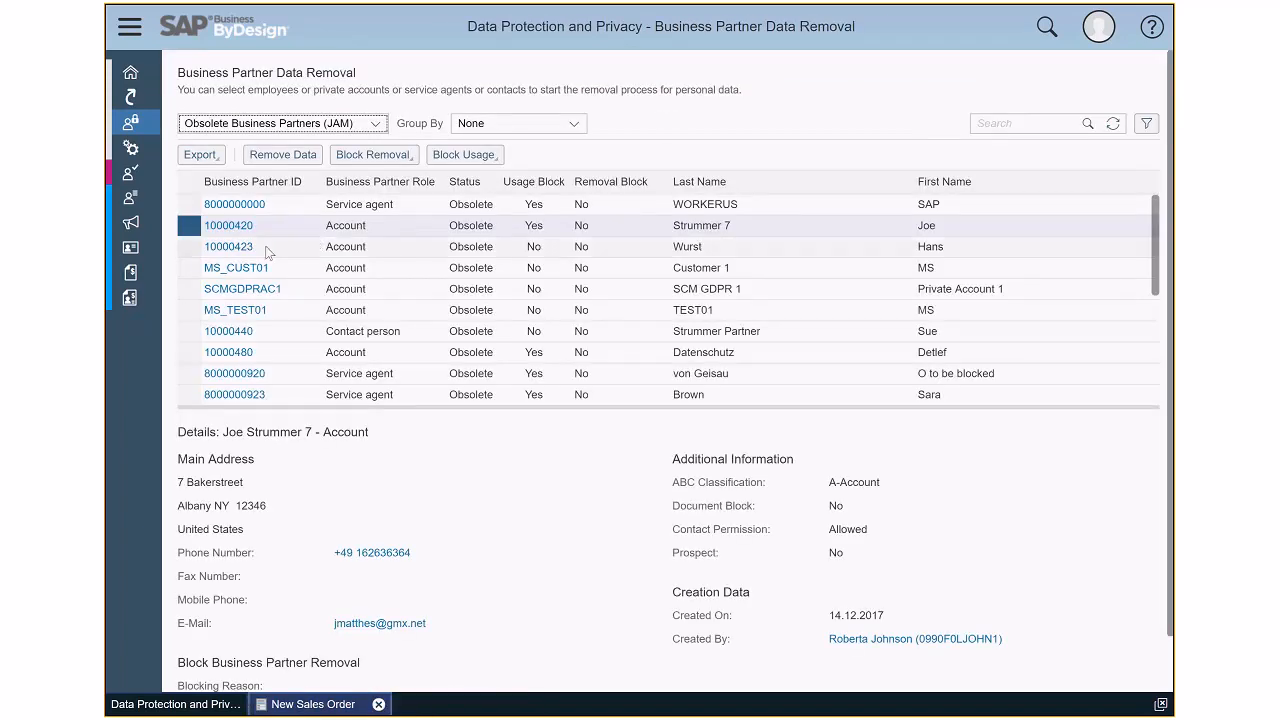
- Open the obsolete private account listed directly below the blocked one, and show all its details through its Account role
{"action": "left_click", "coordinate": [230, 250]}
{"action": "left_click", "coordinate": [229, 248]}
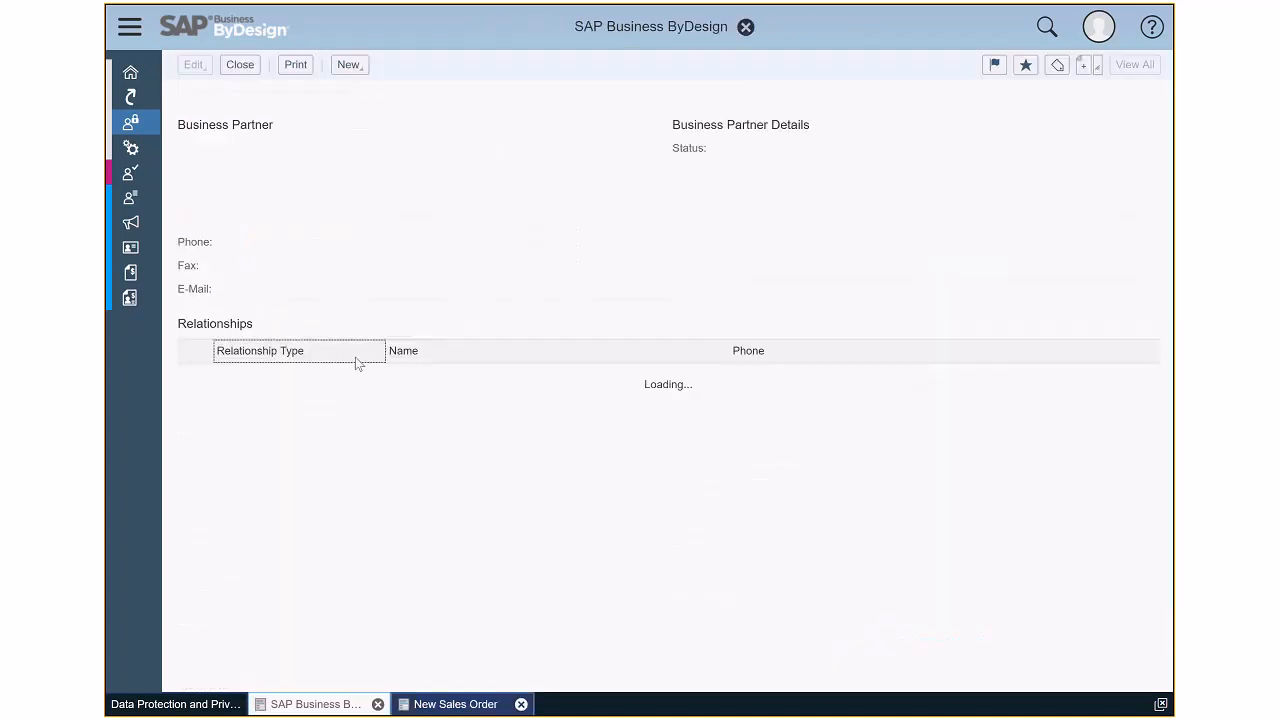
{"action": "left_click", "coordinate": [196, 401]}
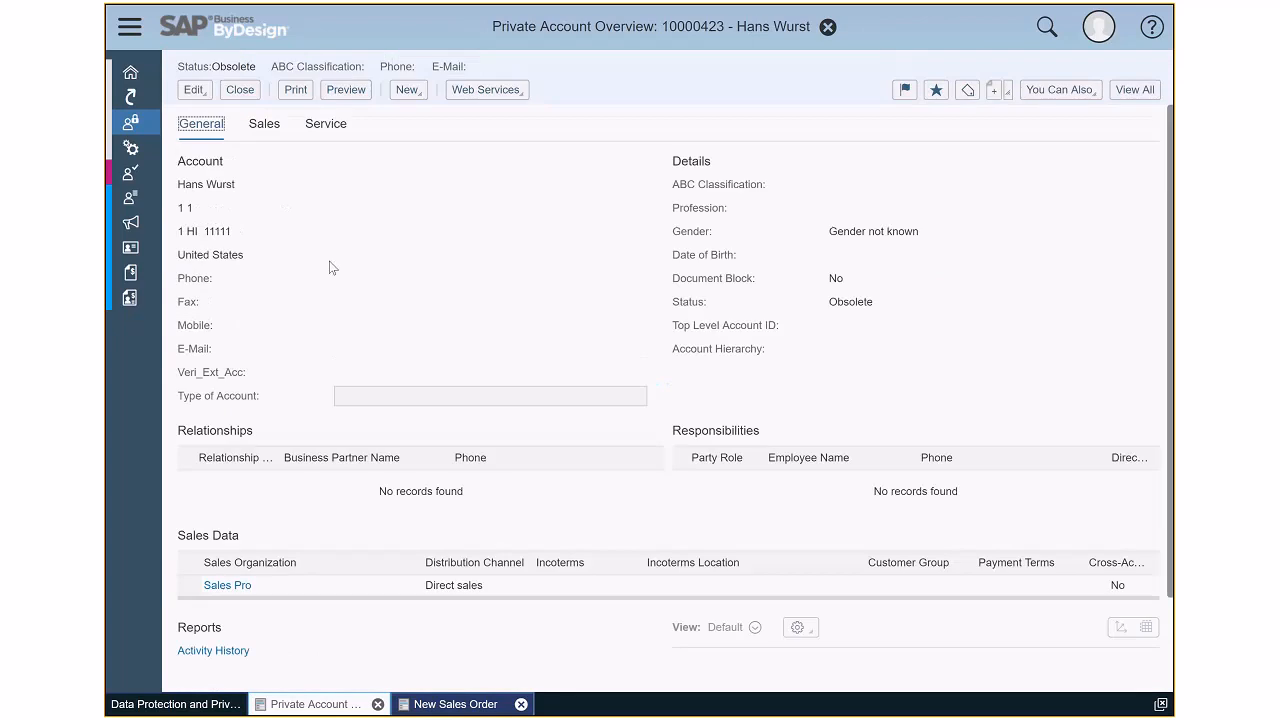
{"action": "left_click", "coordinate": [1133, 90]}
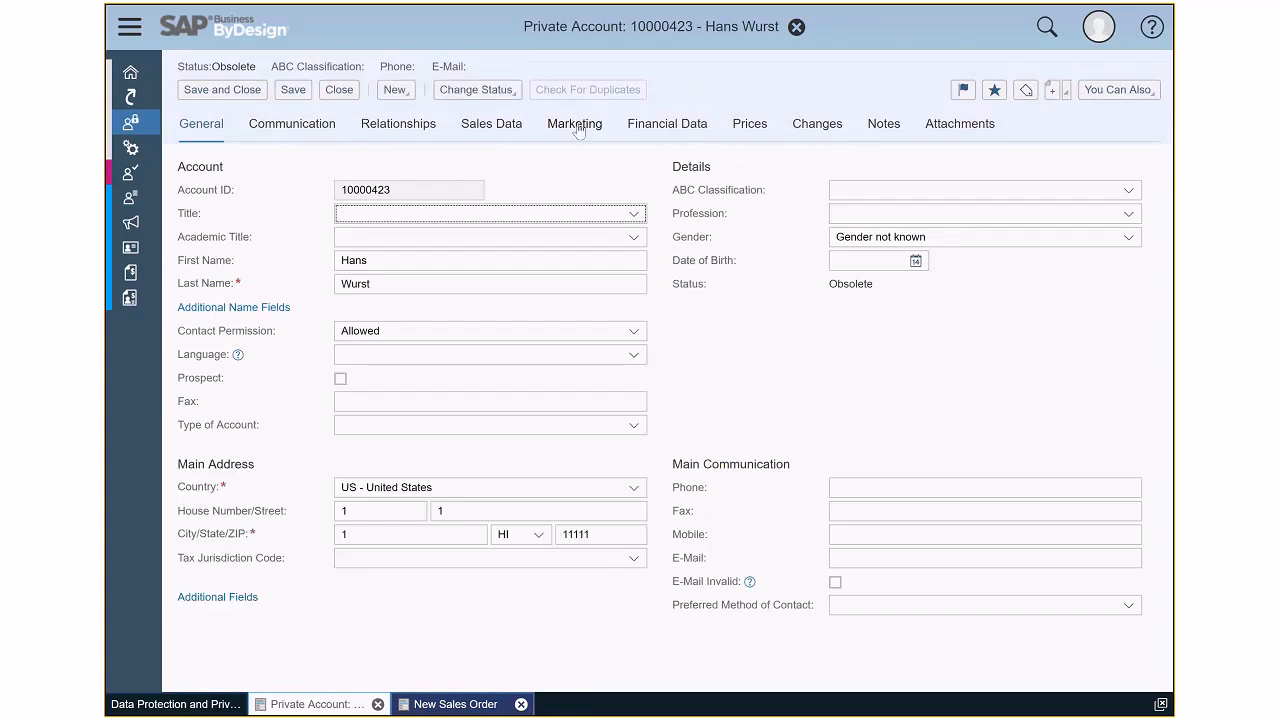
- In the account's Marketing Consent, set the contact permission to Disallowed and apply it to all channels
{"action": "left_click", "coordinate": [576, 124]}
{"action": "left_click", "coordinate": [397, 170]}
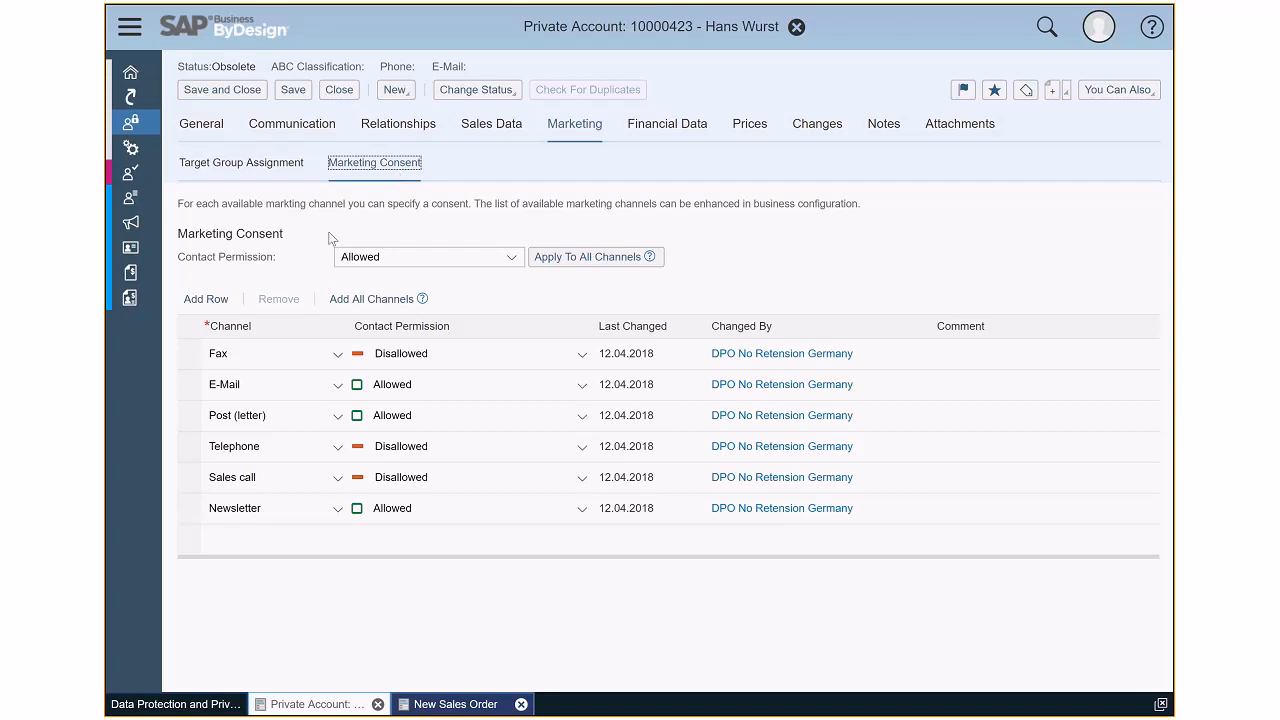
{"action": "left_click", "coordinate": [188, 396]}
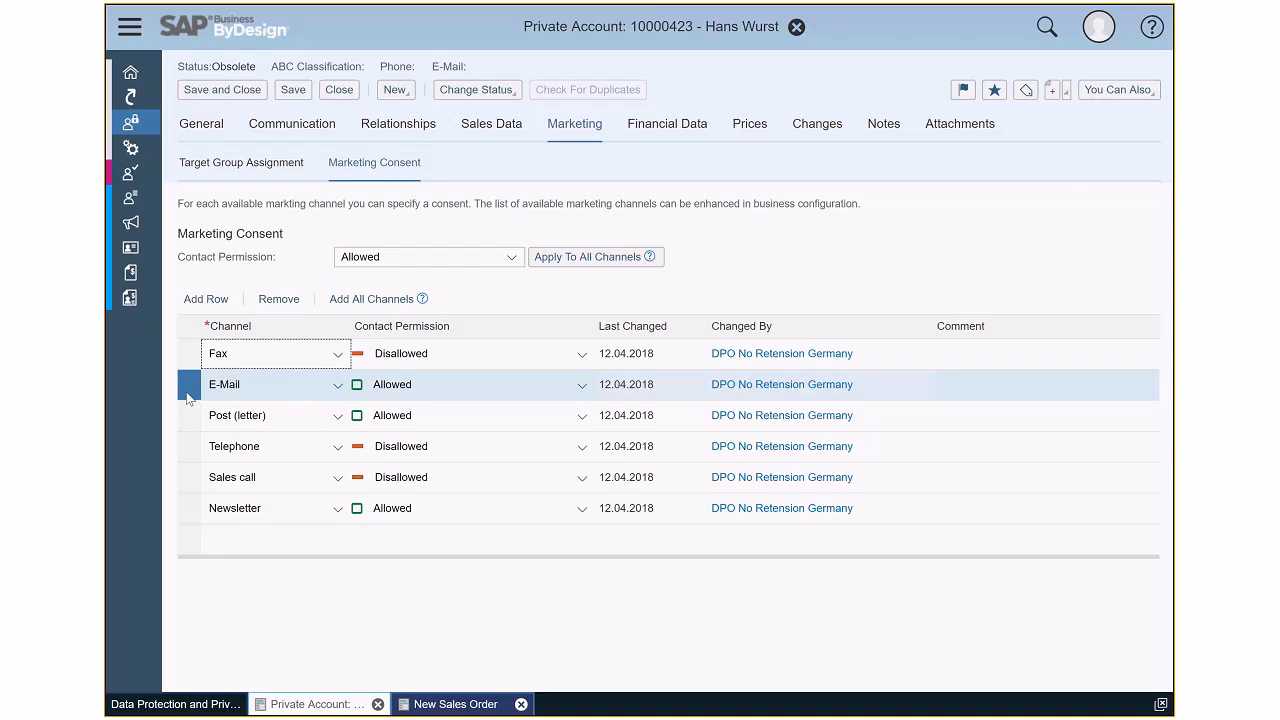
{"action": "left_click", "coordinate": [511, 259]}
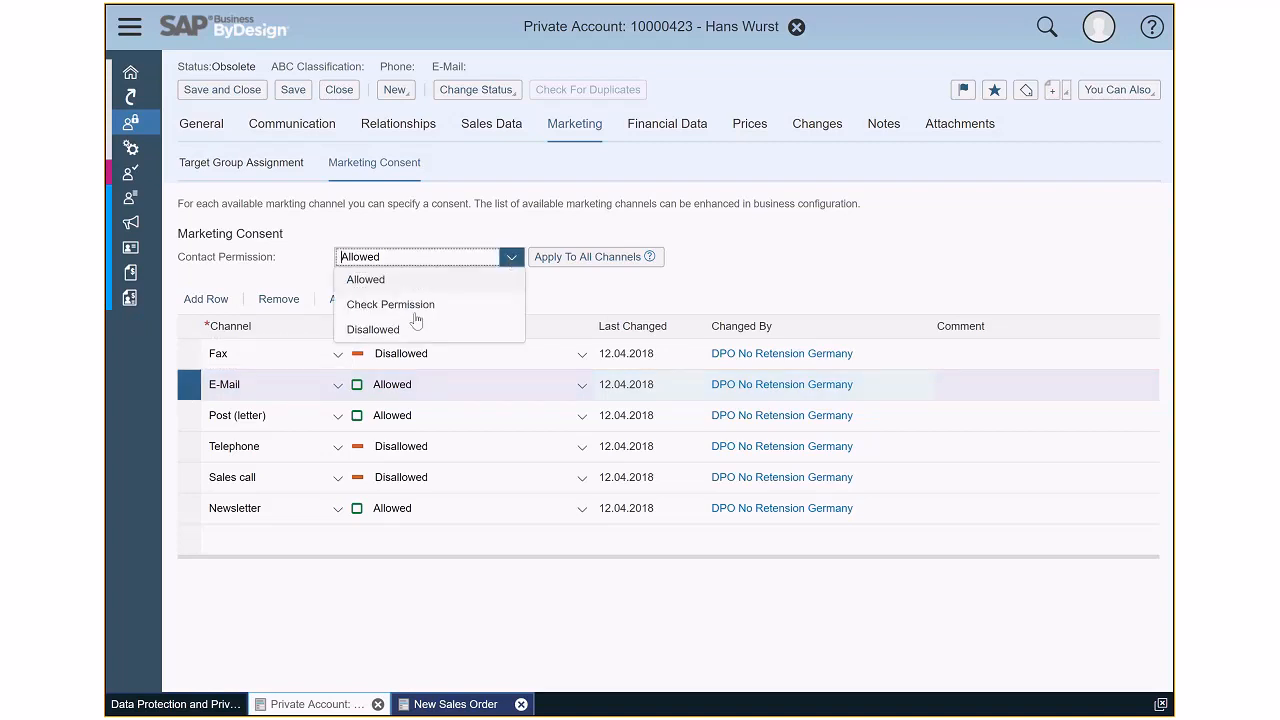
{"action": "left_click", "coordinate": [430, 327]}
{"action": "left_click", "coordinate": [566, 261]}
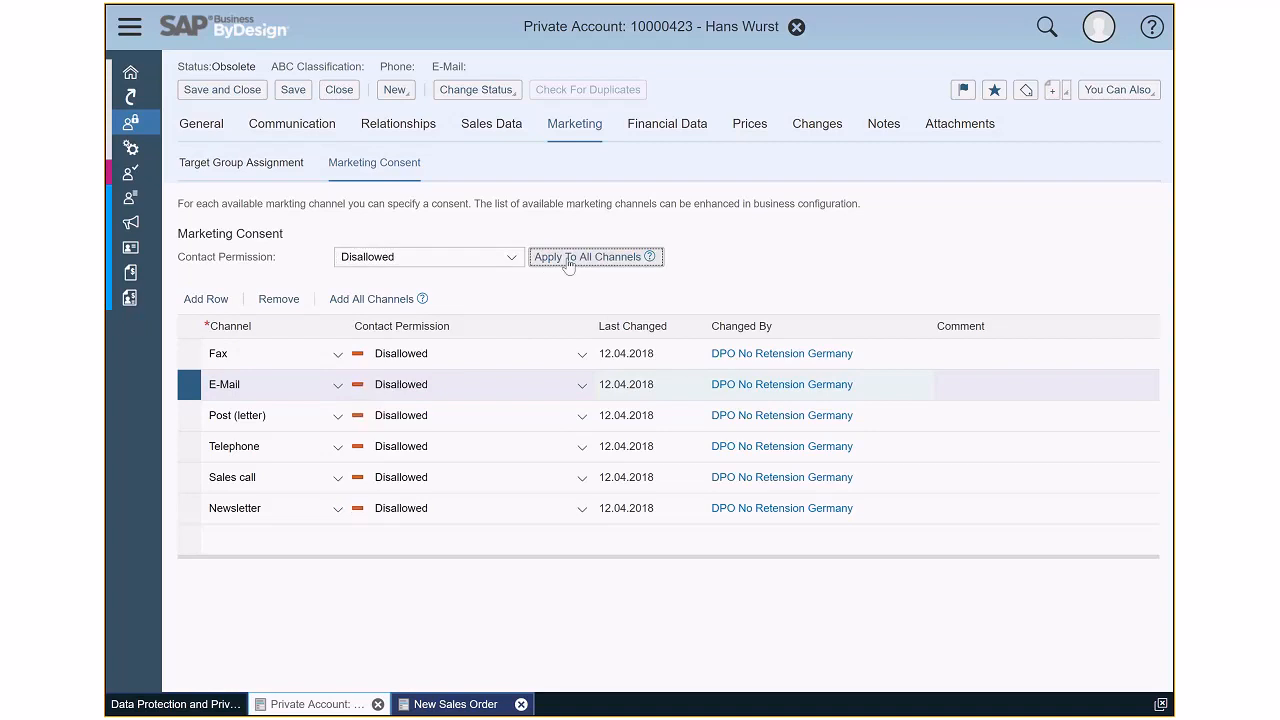